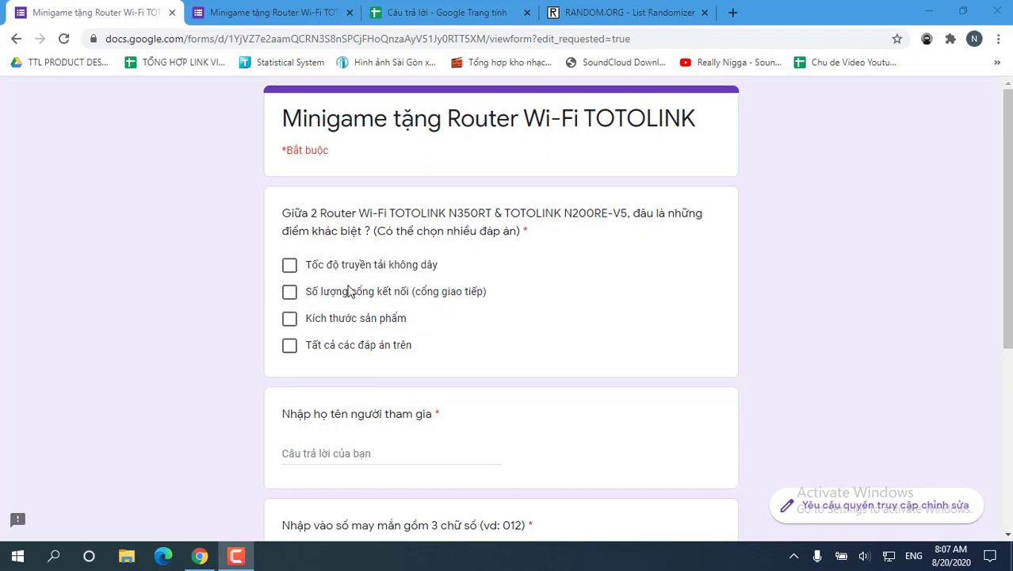
Step: Review the form's Responses summary, then bring up the linked 'Câu trả lời' responses spreadsheet
{"action": "left_click", "coordinate": [269, 10]}
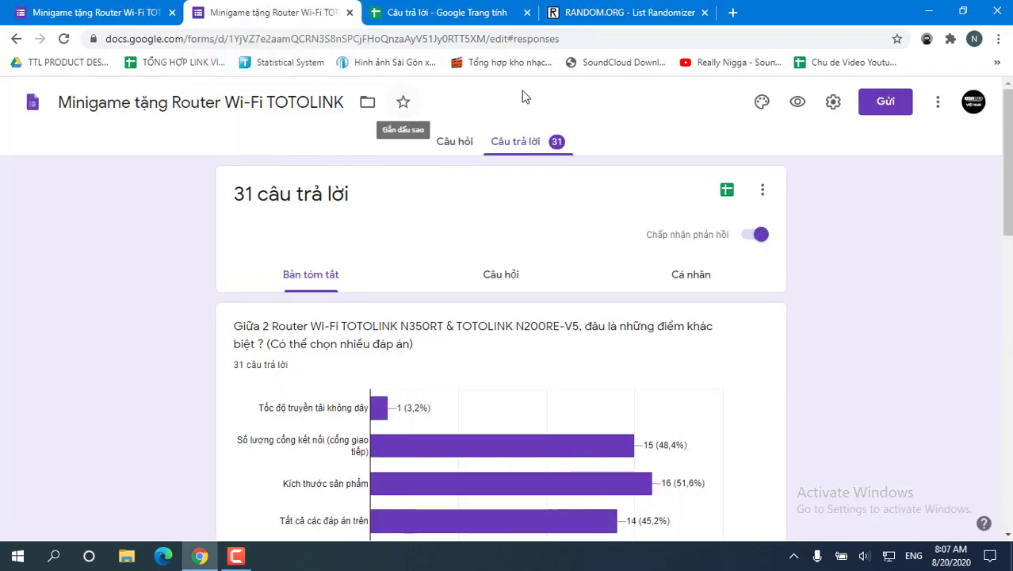
{"action": "left_click", "coordinate": [444, 12]}
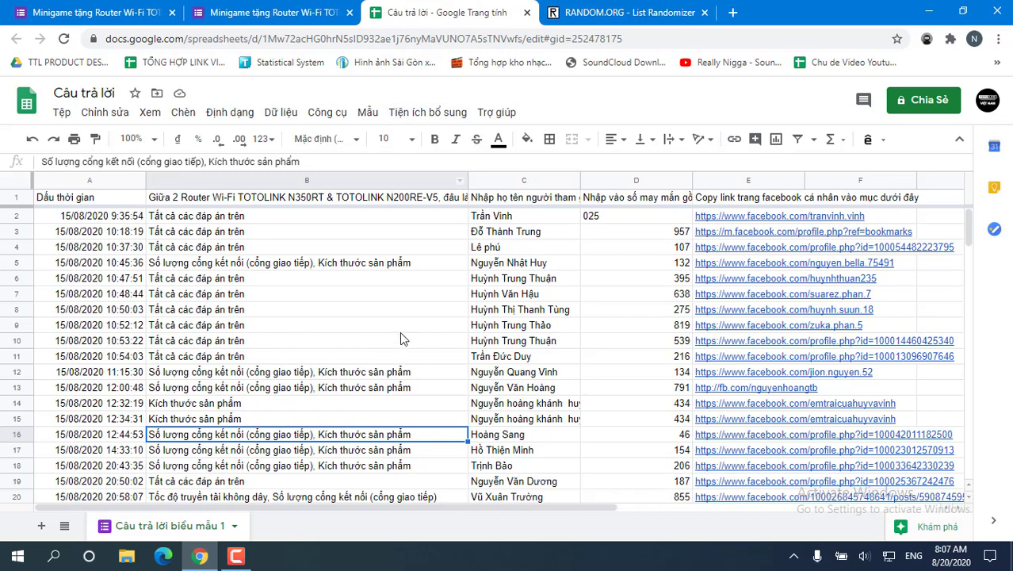
Step: Check the answers in column B and select the two correct ones, B5 and B12
{"action": "left_click", "coordinate": [232, 221]}
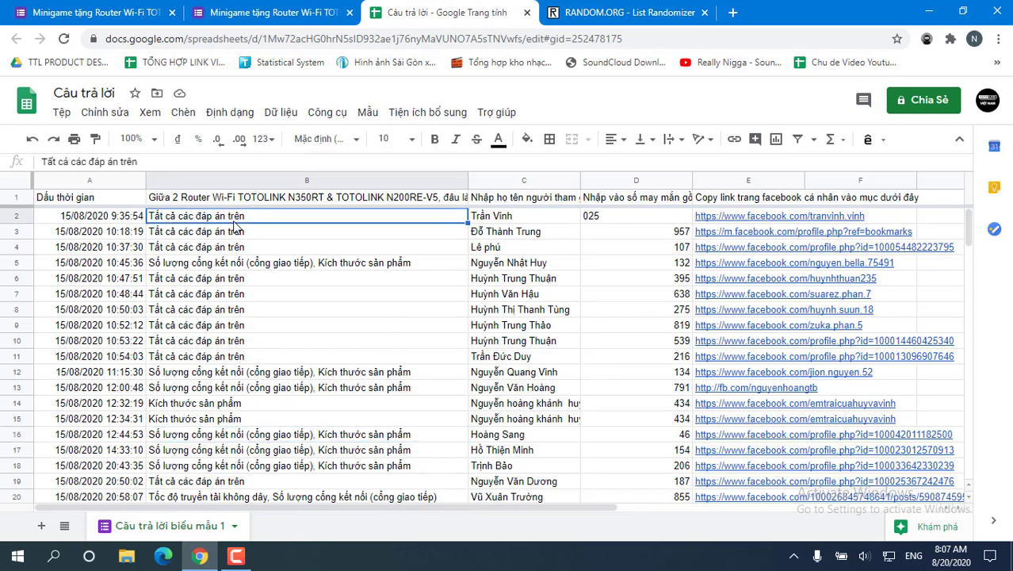
{"action": "left_click", "coordinate": [273, 227]}
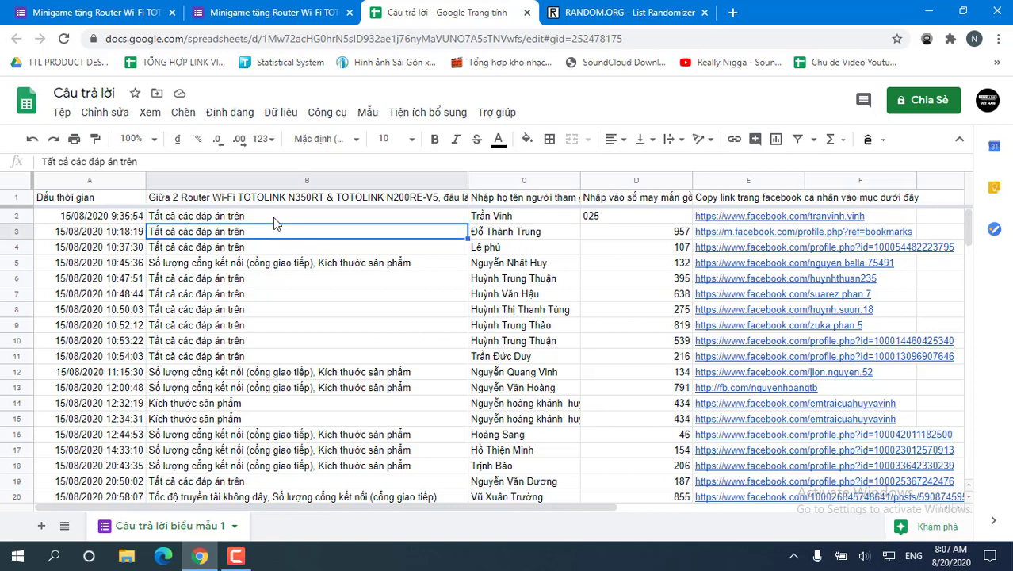
{"action": "left_click", "coordinate": [272, 265]}
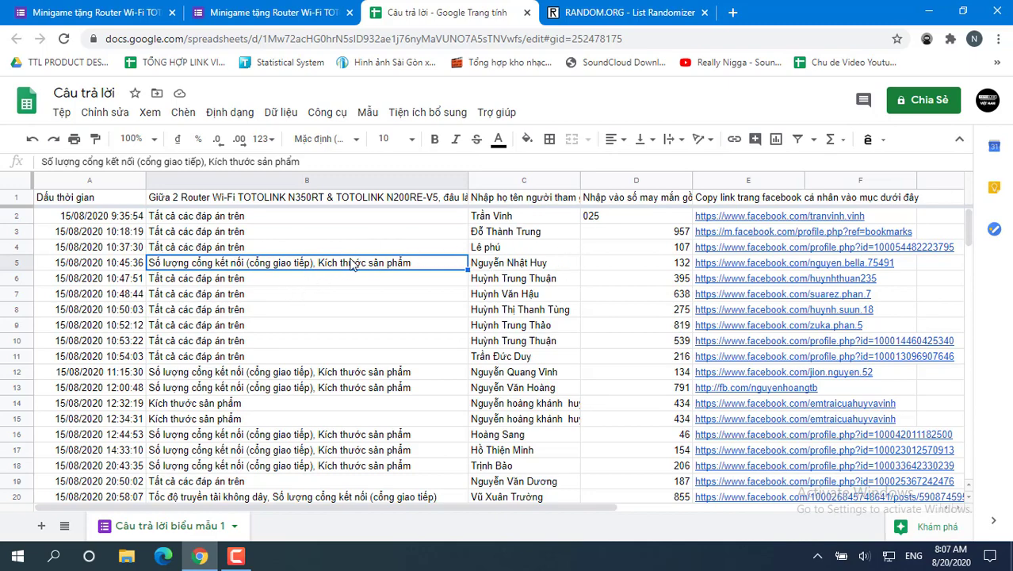
{"action": "scroll", "coordinate": [353, 265], "scroll_direction": "down", "scroll_amount": 3}
{"action": "scroll", "coordinate": [502, 333], "scroll_direction": "up", "scroll_amount": 3}
{"action": "scroll", "coordinate": [325, 281], "scroll_direction": "down", "scroll_amount": 1}
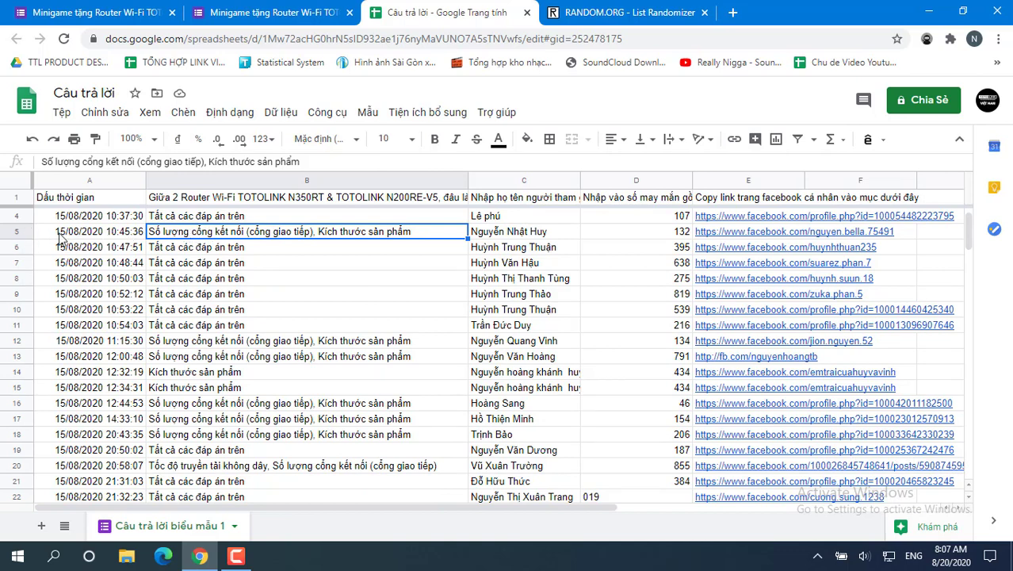
{"action": "left_click", "coordinate": [333, 340], "text": "ctrl"}
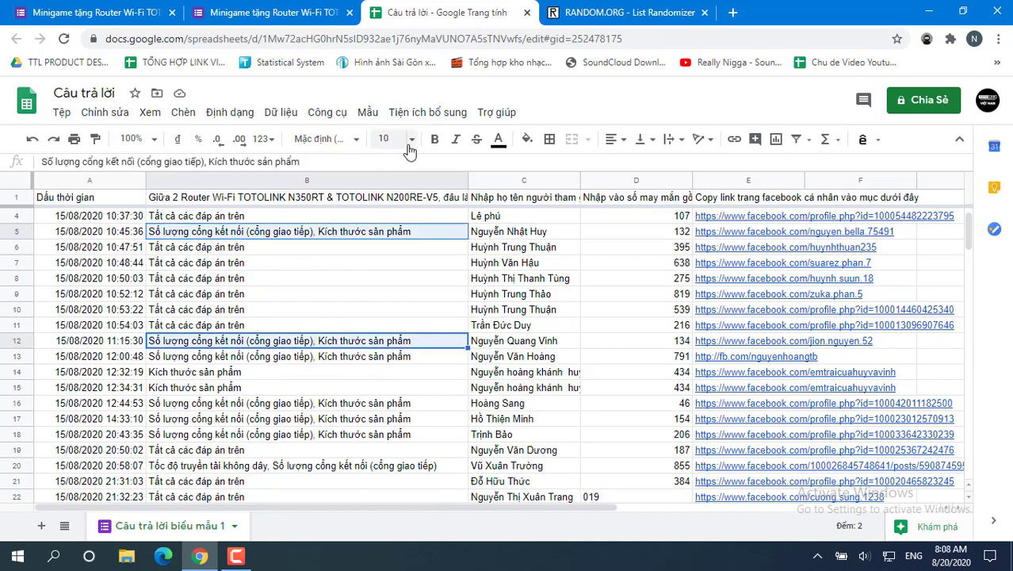
{"action": "left_click", "coordinate": [61, 112]}
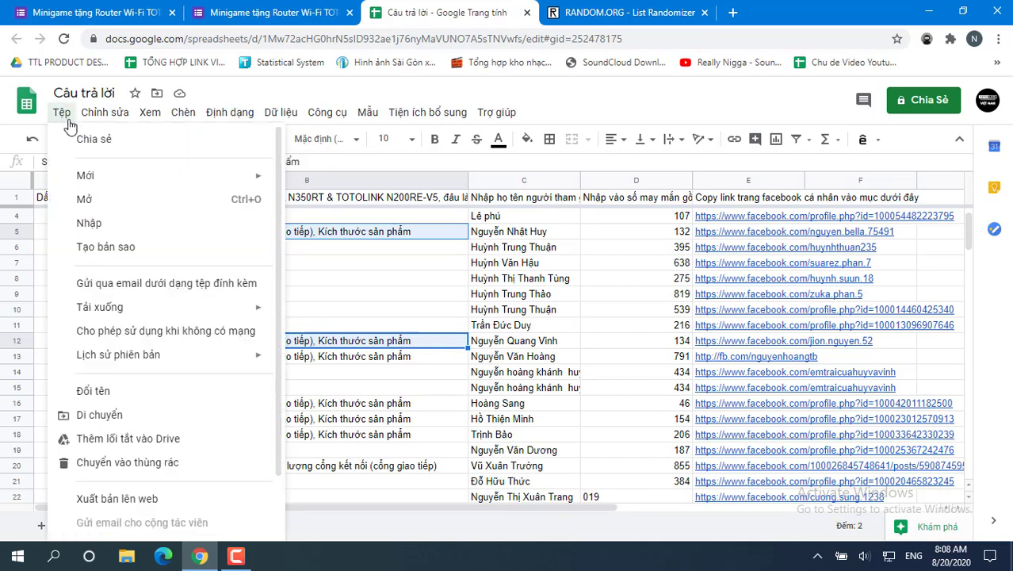
Step: Create a new blank spreadsheet from Tệp > Mới > Bảng tính
{"action": "mouse_move", "coordinate": [84, 174]}
{"action": "left_click", "coordinate": [302, 178]}
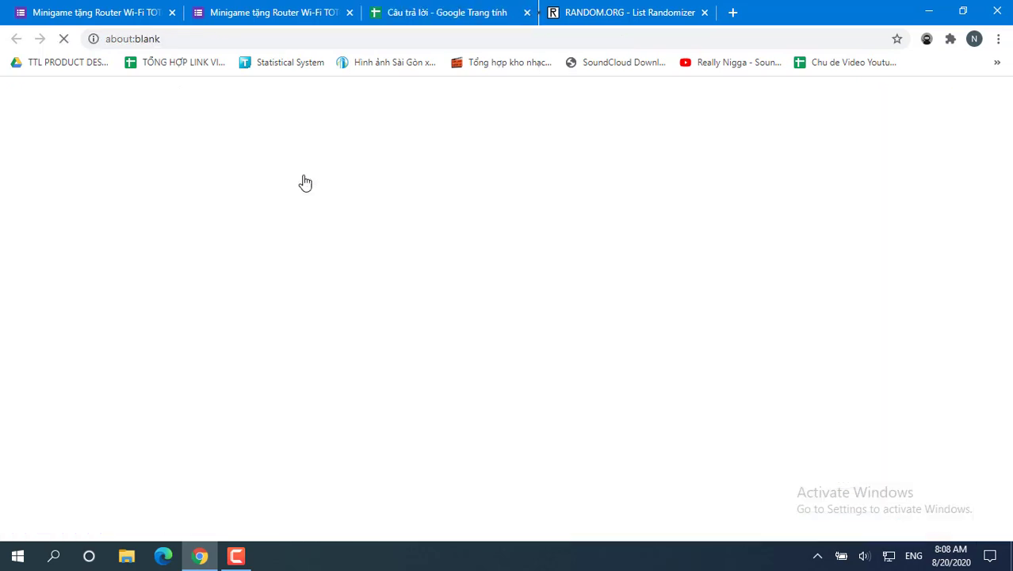
{"action": "left_click", "coordinate": [409, 6]}
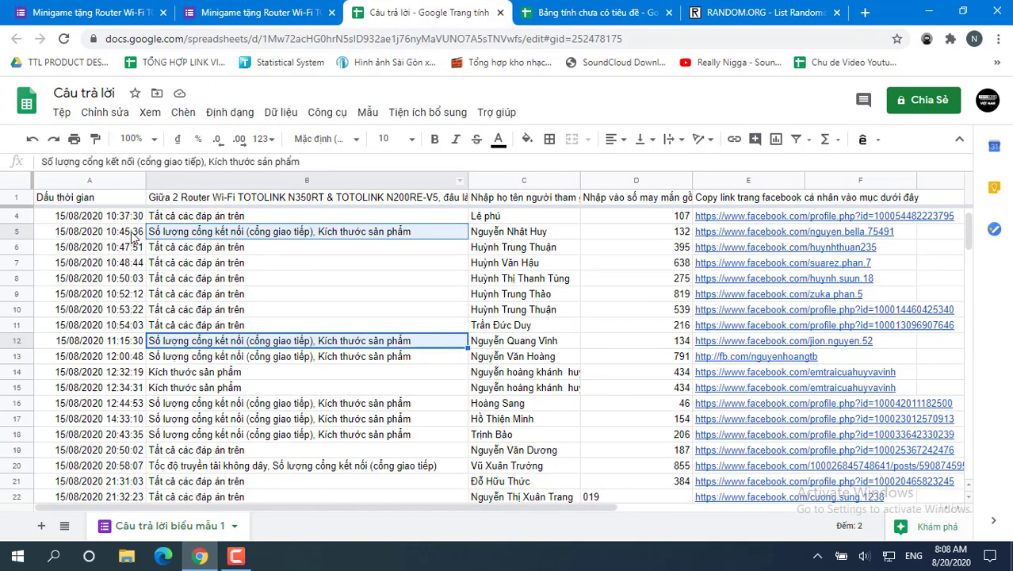
Step: In the responses sheet, select row 5's name and lucky number (C5:D5) to copy
{"action": "left_click", "coordinate": [491, 232]}
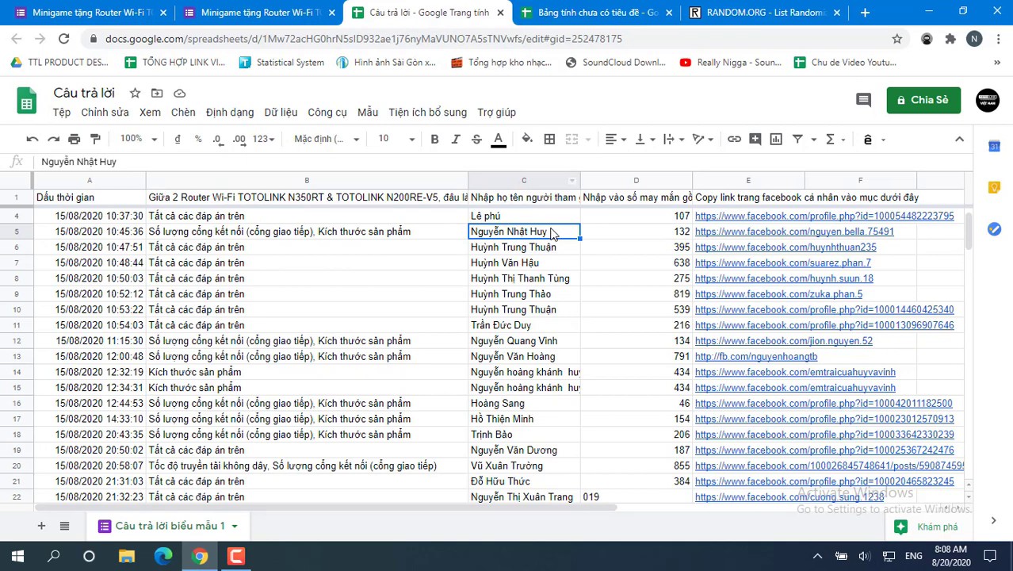
{"action": "left_click", "coordinate": [428, 236]}
{"action": "left_click", "coordinate": [489, 234]}
{"action": "left_click", "coordinate": [383, 239]}
{"action": "double_click", "coordinate": [413, 231]}
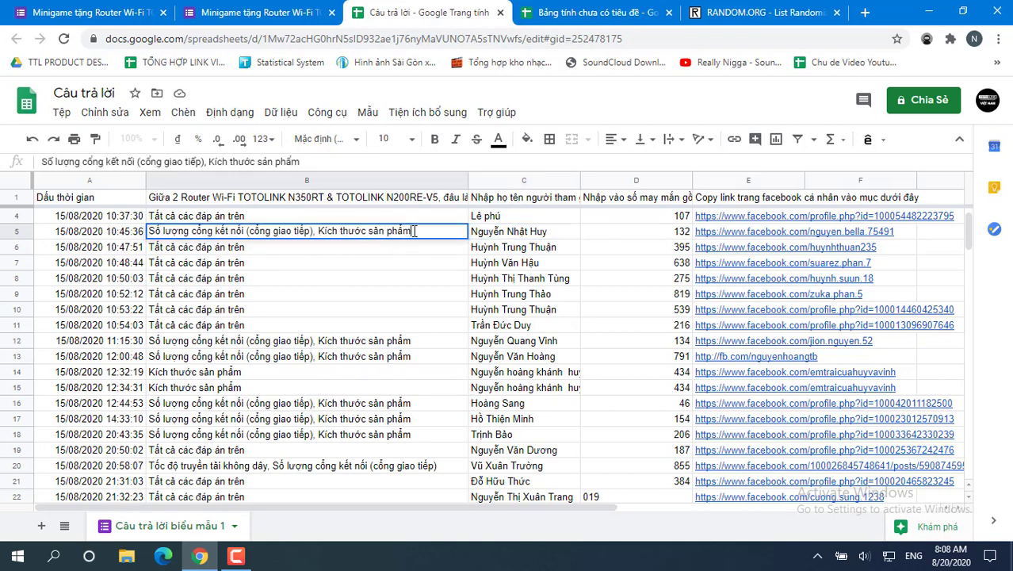
{"action": "left_click", "coordinate": [388, 277]}
{"action": "left_click", "coordinate": [498, 235]}
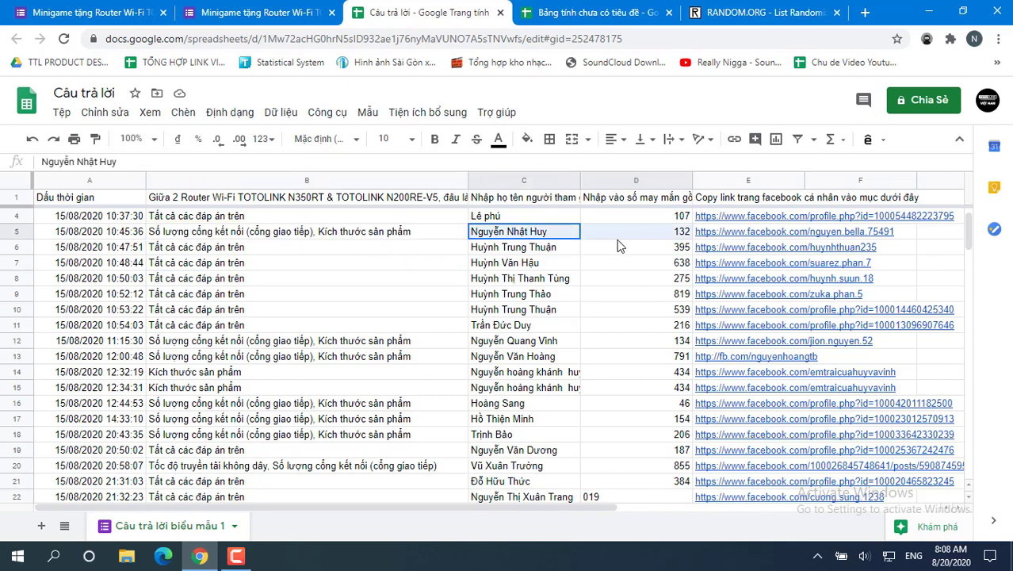
{"action": "left_click", "coordinate": [593, 13]}
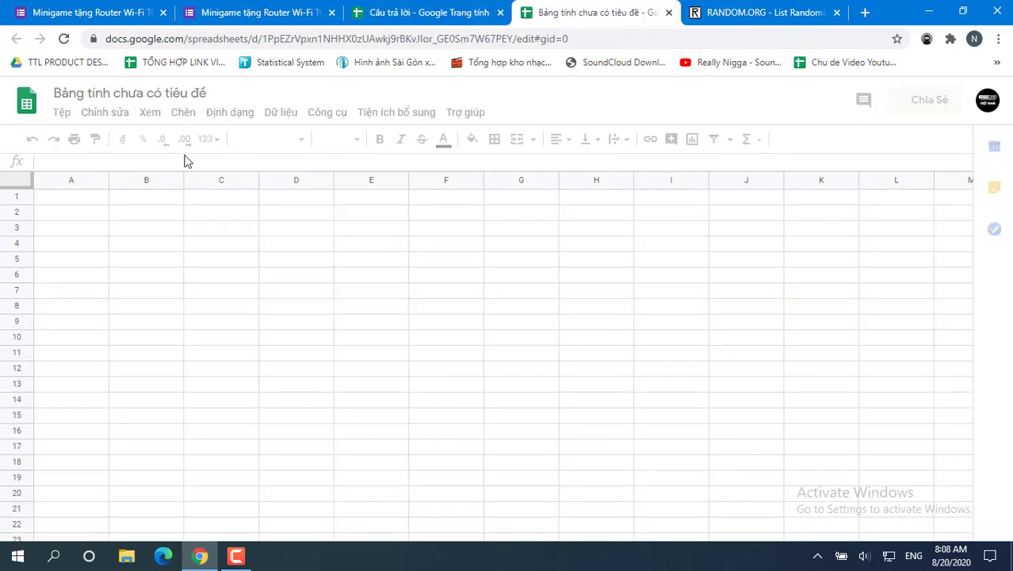
Step: Paste row 5's name and lucky number into B2:C2 and its Facebook link into D2, widening columns B and D
{"action": "left_click", "coordinate": [152, 216]}
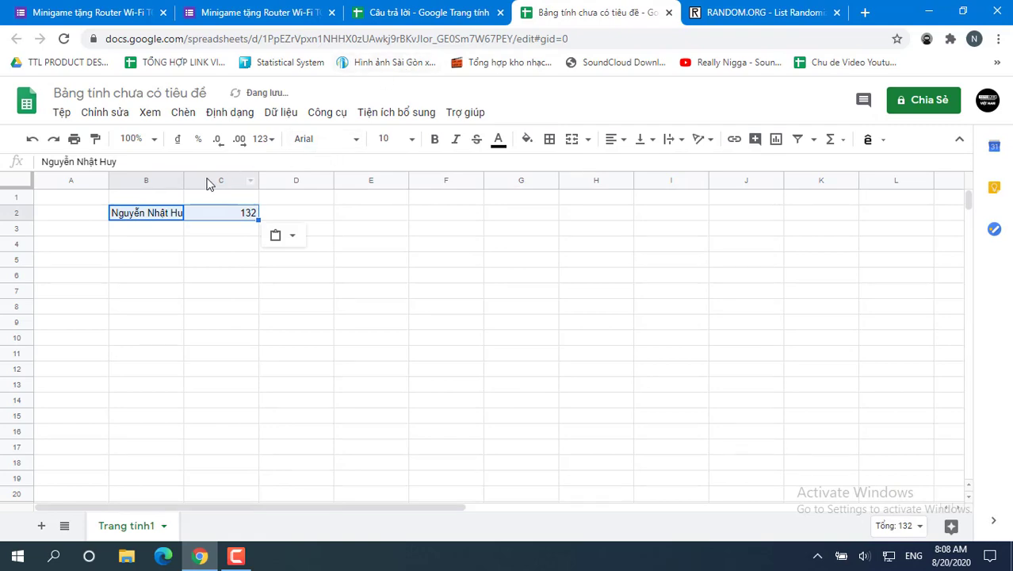
{"action": "left_click_drag", "start_coordinate": [183, 180], "coordinate": [218, 179]}
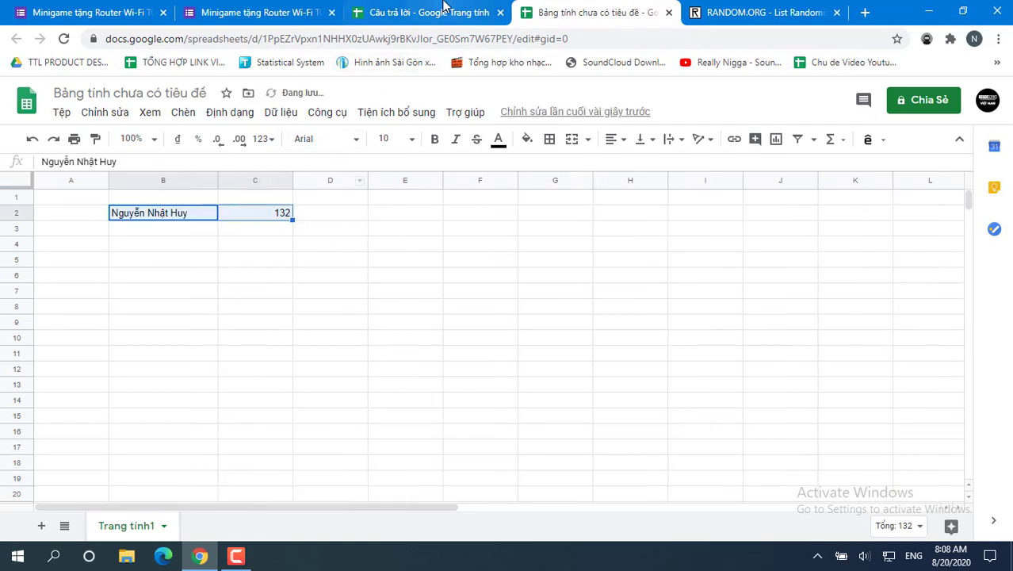
{"action": "left_click", "coordinate": [432, 12]}
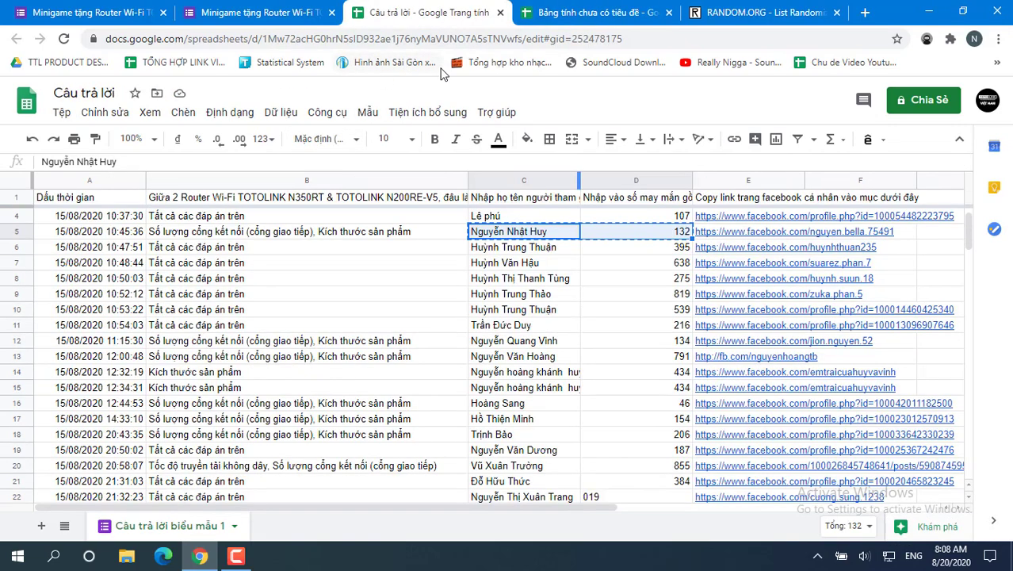
{"action": "left_click", "coordinate": [908, 233]}
{"action": "left_click", "coordinate": [729, 235]}
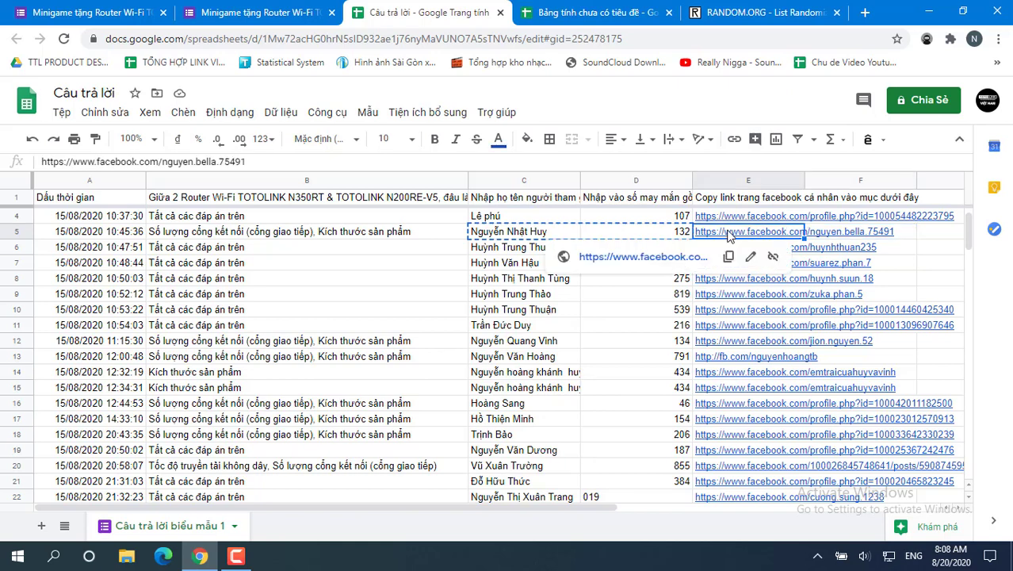
{"action": "left_click", "coordinate": [559, 13]}
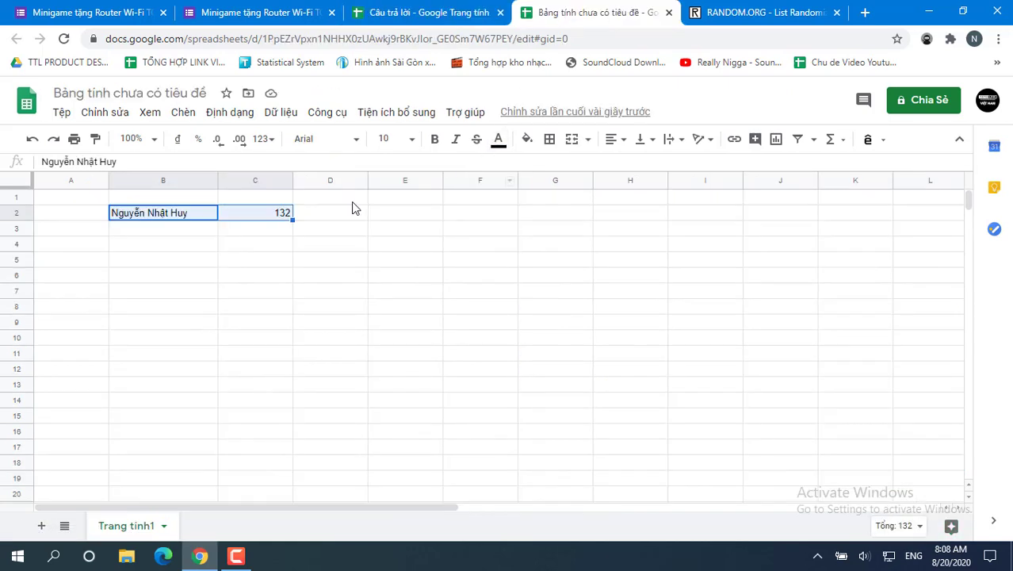
{"action": "left_click", "coordinate": [334, 213]}
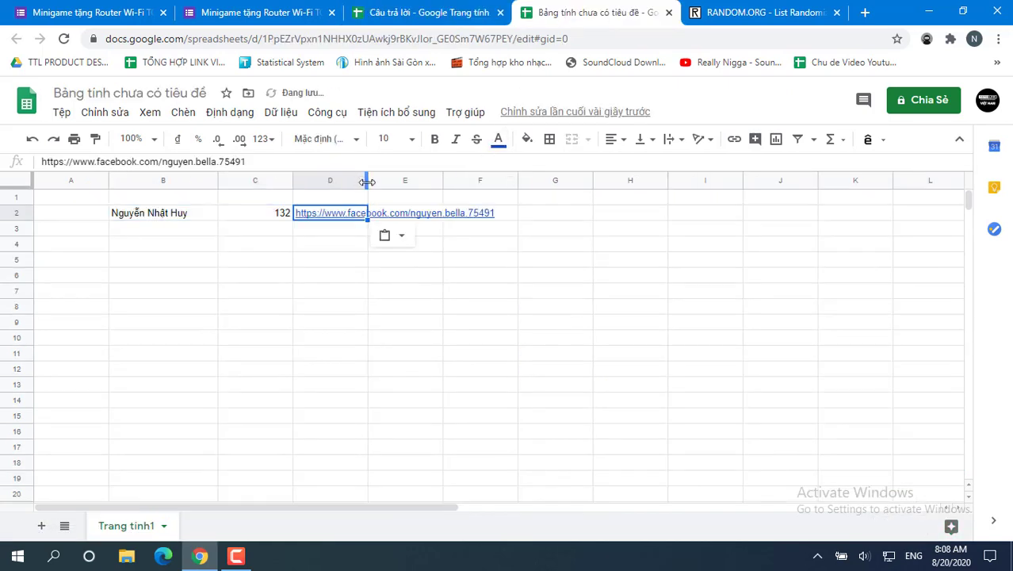
{"action": "left_click_drag", "start_coordinate": [367, 181], "coordinate": [557, 184]}
{"action": "left_click", "coordinate": [361, 262]}
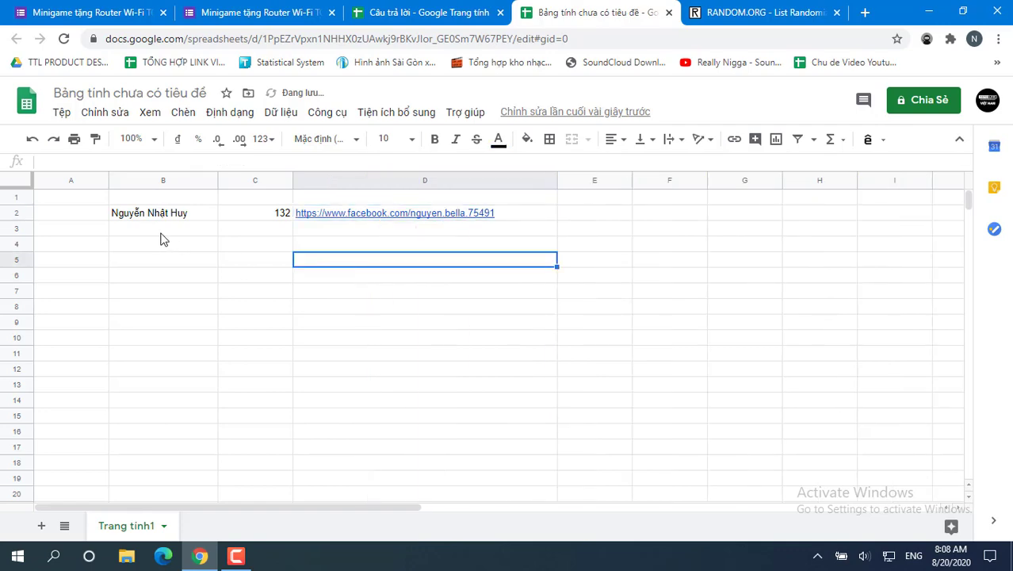
{"action": "left_click", "coordinate": [168, 228]}
Step: Copy row 12's participant name and lucky number 134 into B3 and C3
{"action": "key", "text": "ctrl+shift+Tab"}
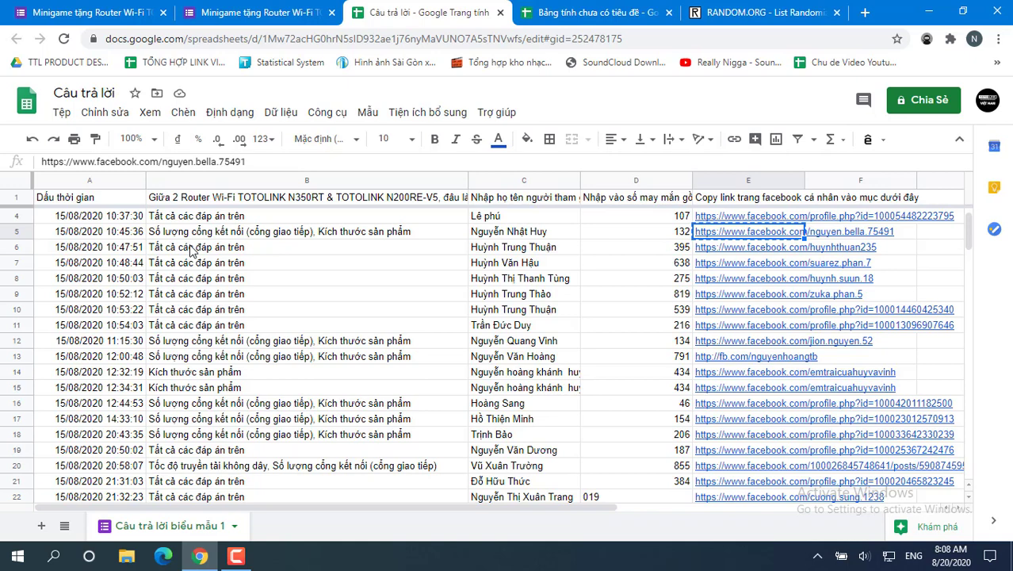
{"action": "left_click", "coordinate": [202, 341]}
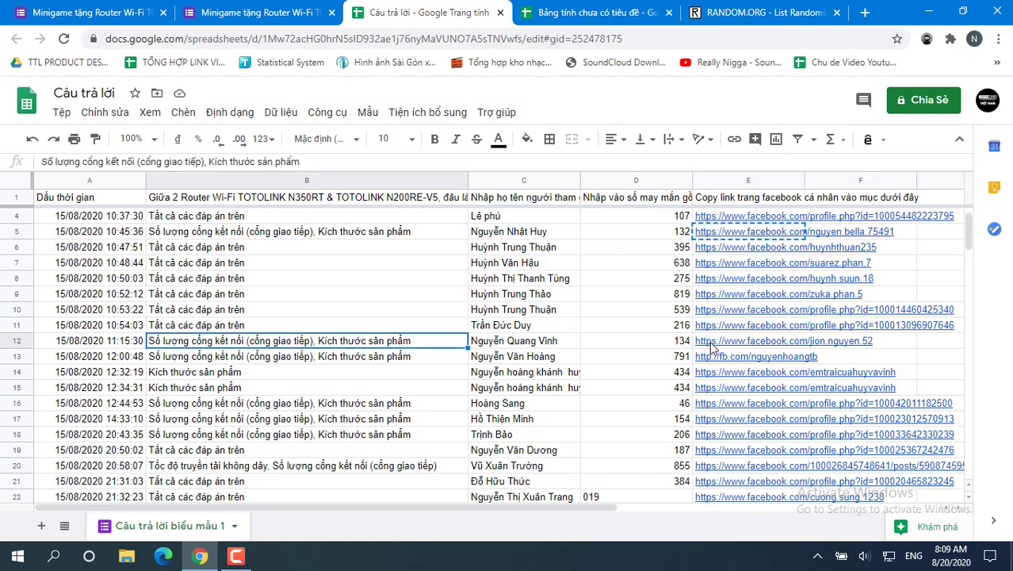
{"action": "left_click", "coordinate": [511, 346]}
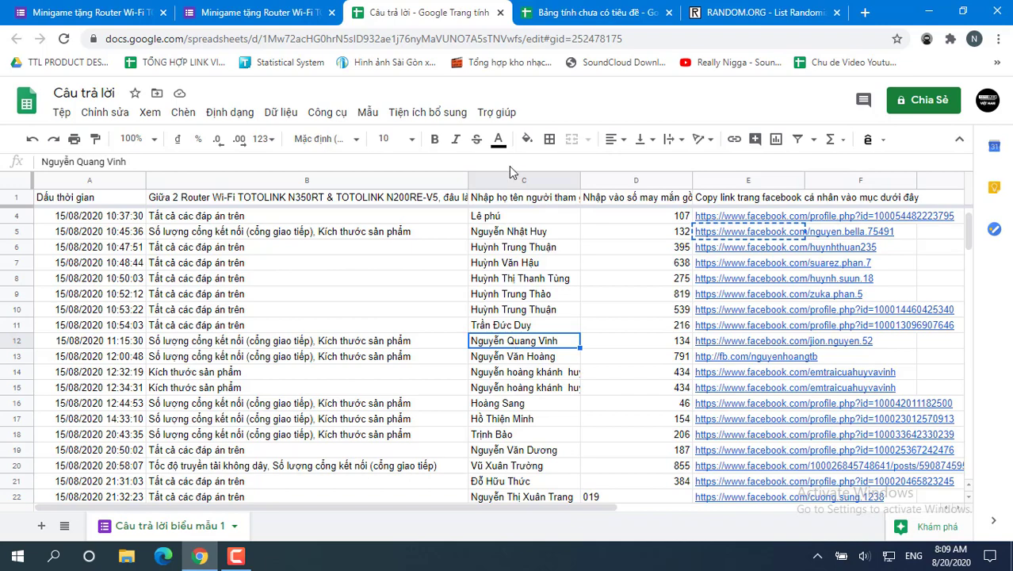
{"action": "key", "text": "ctrl+c"}
{"action": "left_click", "coordinate": [591, 12]}
{"action": "key", "text": "ctrl+v"}
{"action": "left_click", "coordinate": [443, 8]}
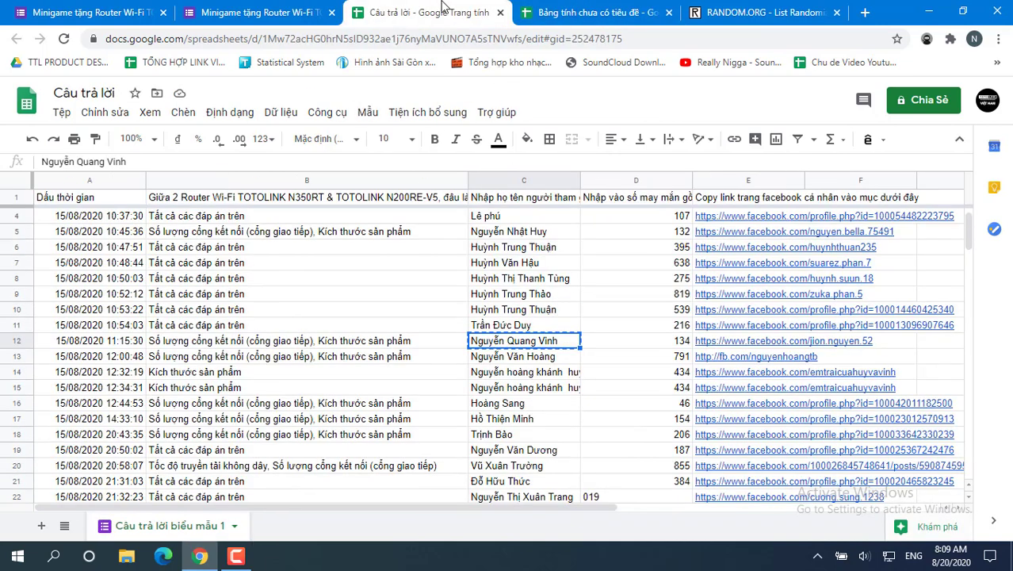
{"action": "left_click", "coordinate": [662, 342]}
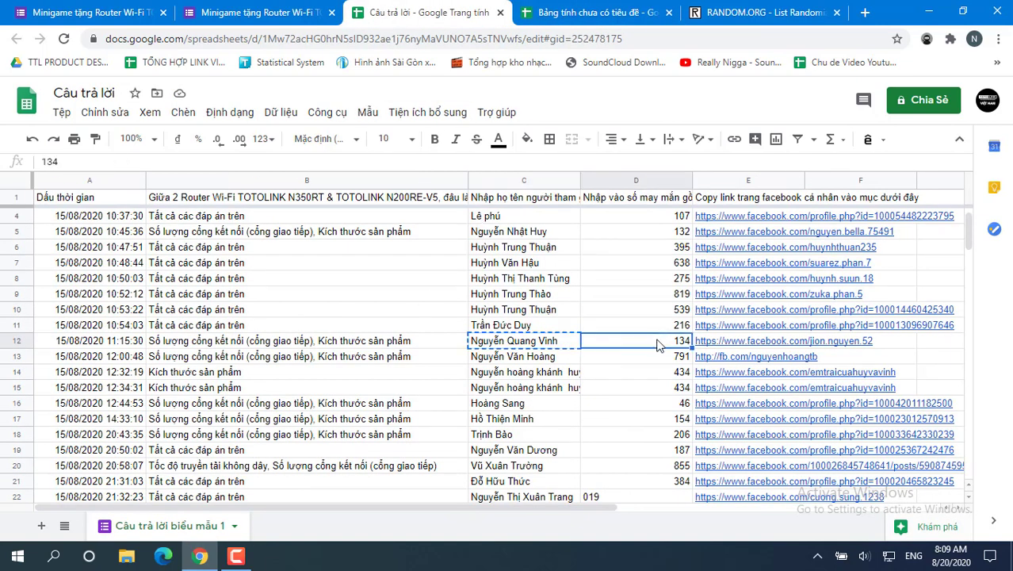
{"action": "key", "text": "ctrl+c"}
{"action": "left_click", "coordinate": [575, 15]}
{"action": "left_click", "coordinate": [278, 229]}
{"action": "key", "text": "ctrl+v"}
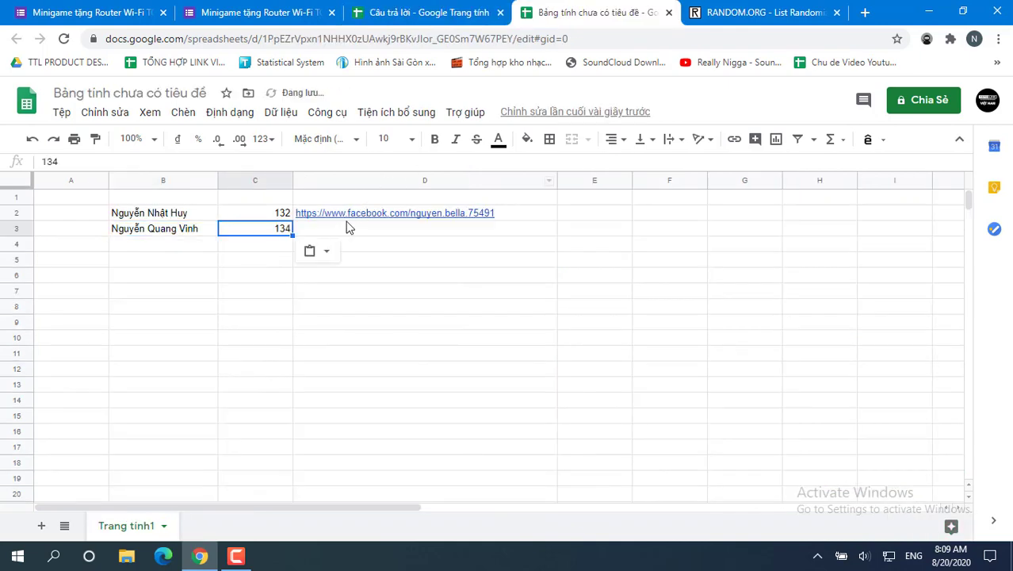
Step: Copy row 12's Facebook link into D3
{"action": "left_click", "coordinate": [428, 13]}
{"action": "left_click", "coordinate": [855, 343]}
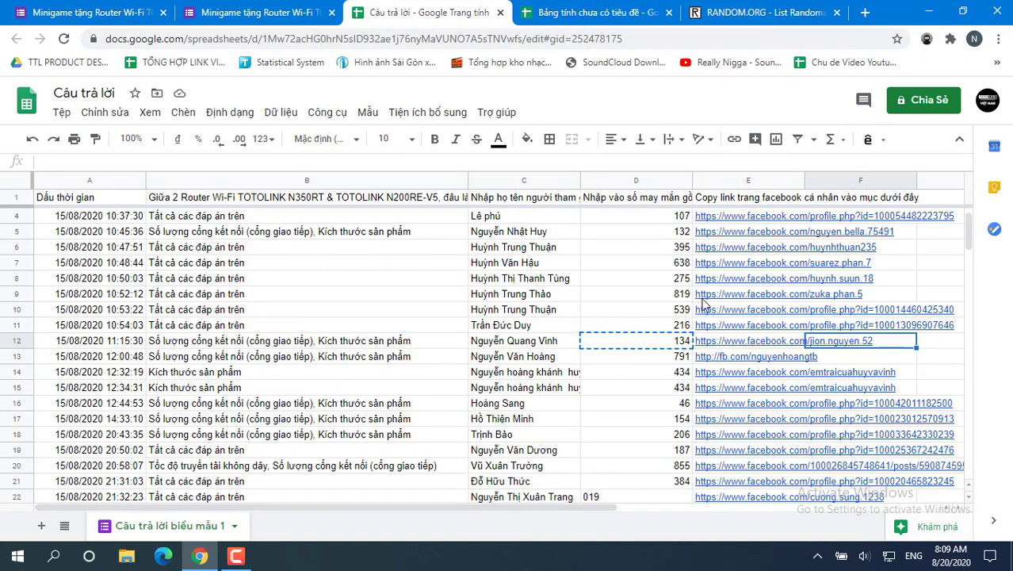
{"action": "key", "text": "ctrl+c"}
{"action": "left_click", "coordinate": [591, 12]}
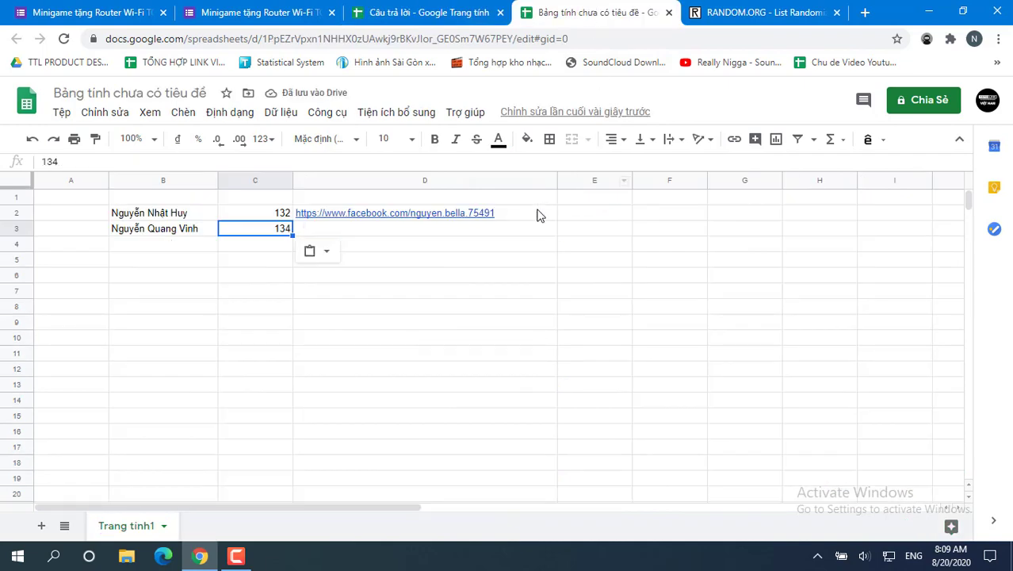
{"action": "left_click", "coordinate": [420, 236]}
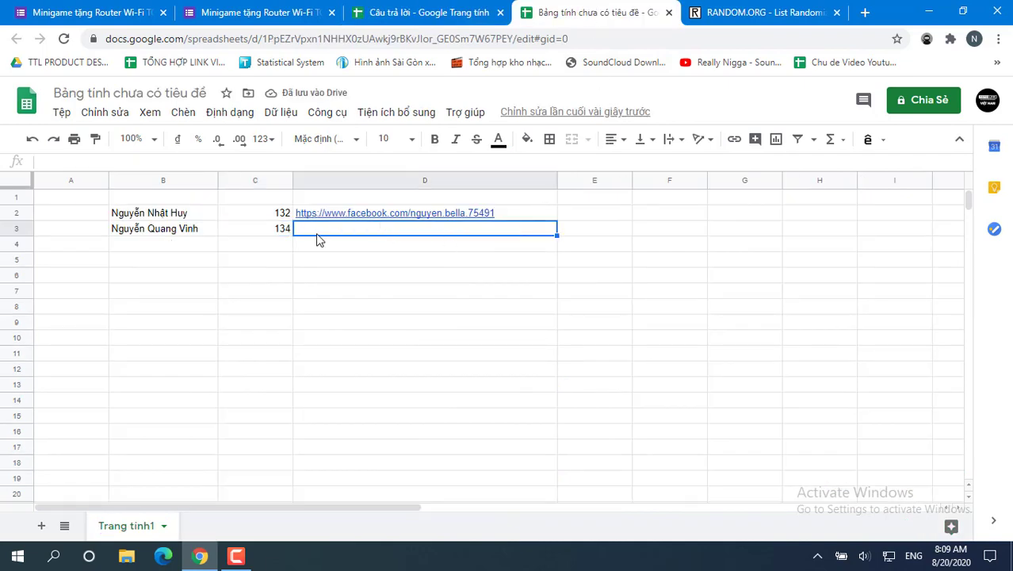
{"action": "key", "text": "ctrl+v"}
{"action": "left_click", "coordinate": [194, 230]}
{"action": "left_click", "coordinate": [193, 248]}
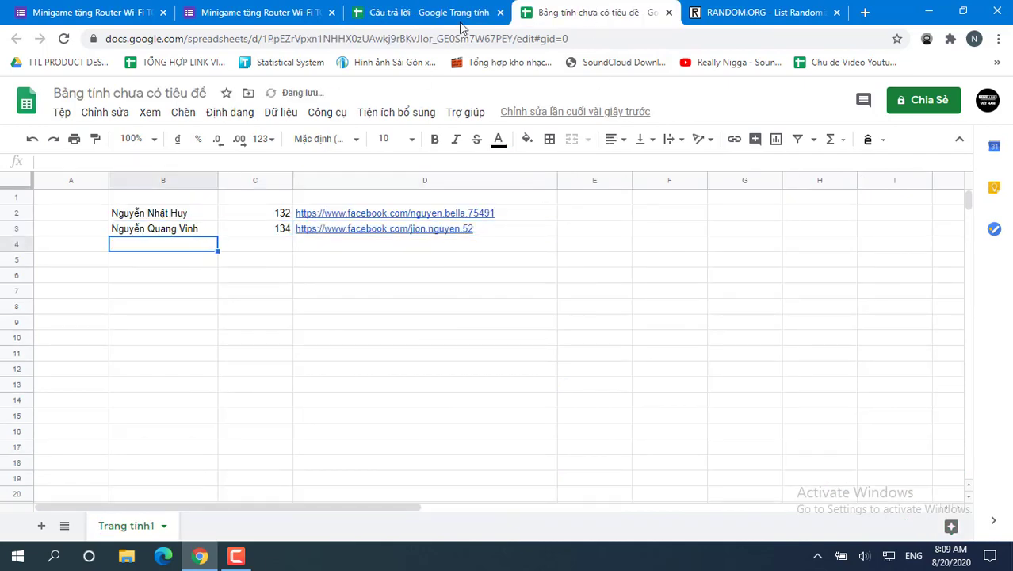
Step: Paste row 13's participant details into B4:D4
{"action": "left_click", "coordinate": [428, 12]}
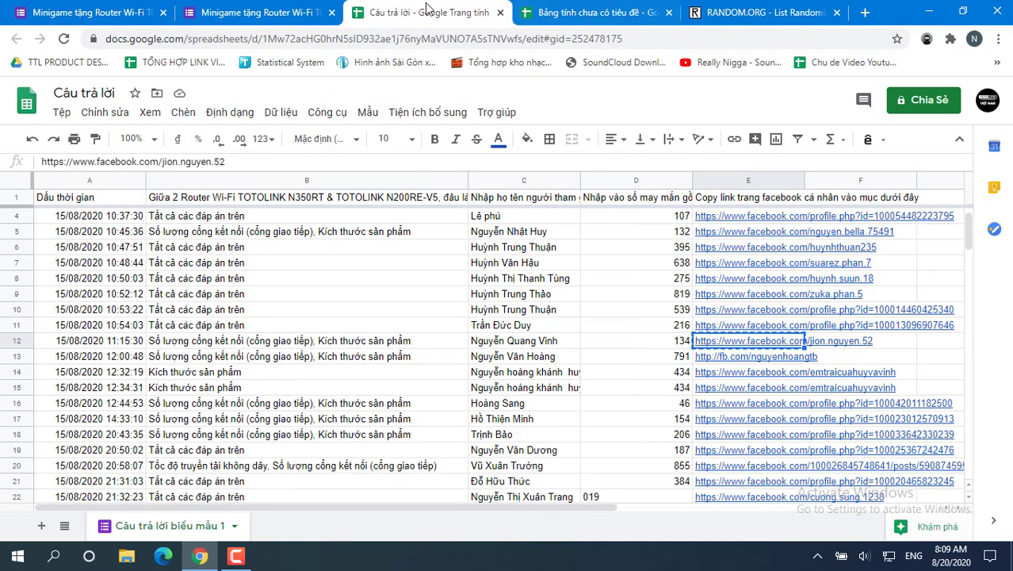
{"action": "left_click", "coordinate": [494, 360]}
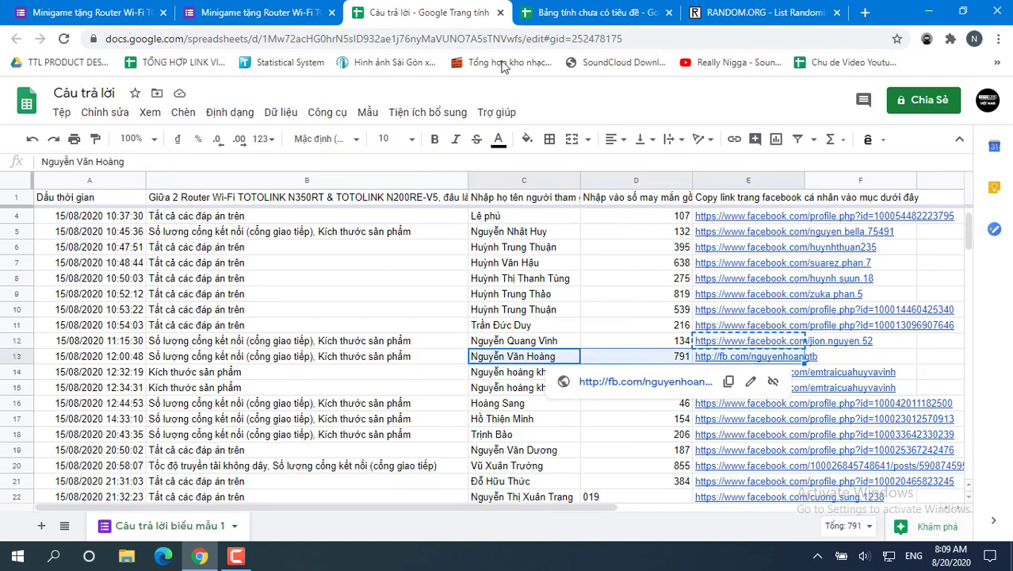
{"action": "left_click", "coordinate": [590, 13]}
{"action": "left_click_drag", "start_coordinate": [215, 246], "coordinate": [343, 243]}
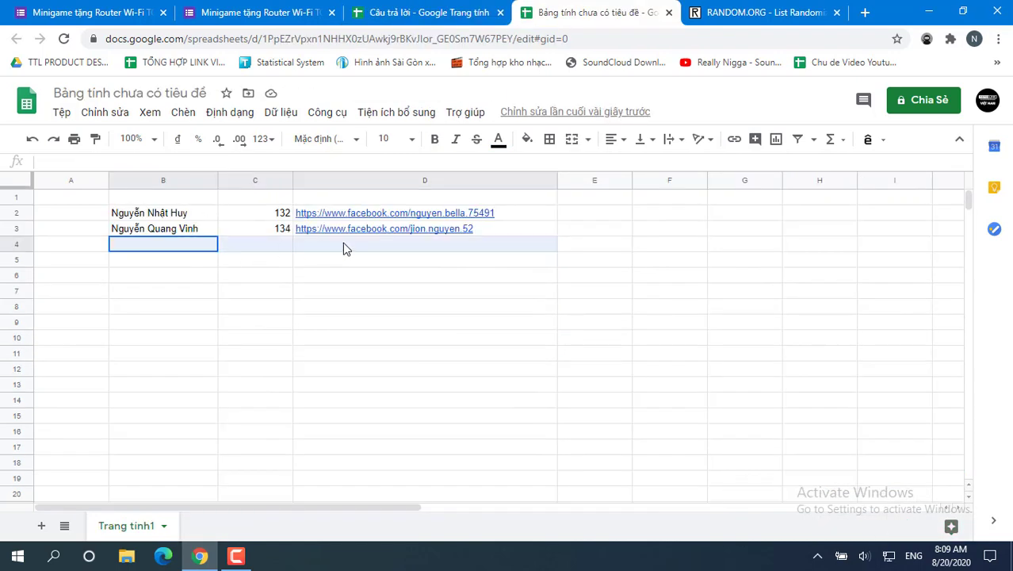
{"action": "key", "text": "ctrl+v"}
Step: Copy the participants from response rows 16–18 into rows 5–7
{"action": "left_click", "coordinate": [428, 13]}
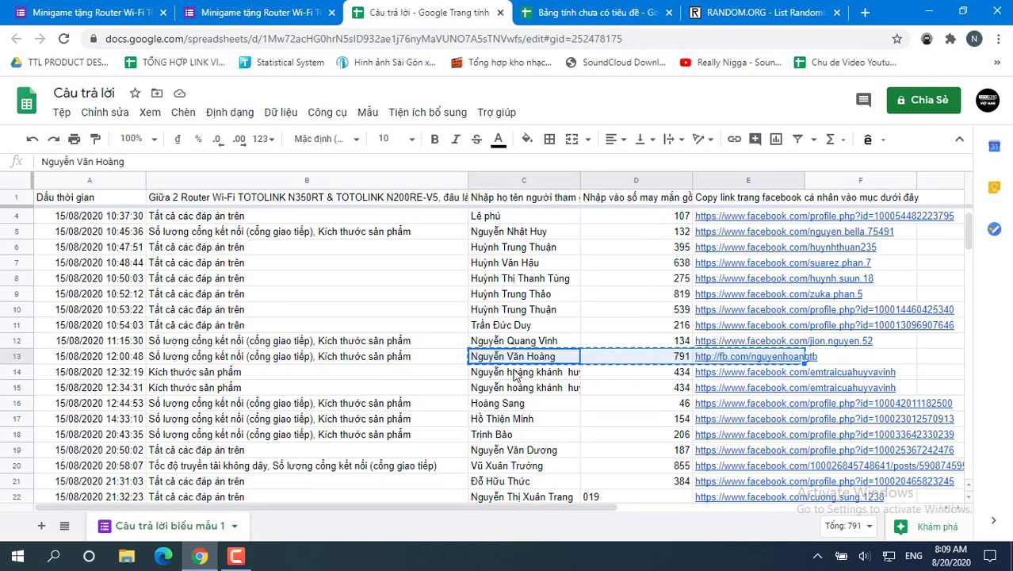
{"action": "left_click", "coordinate": [335, 404]}
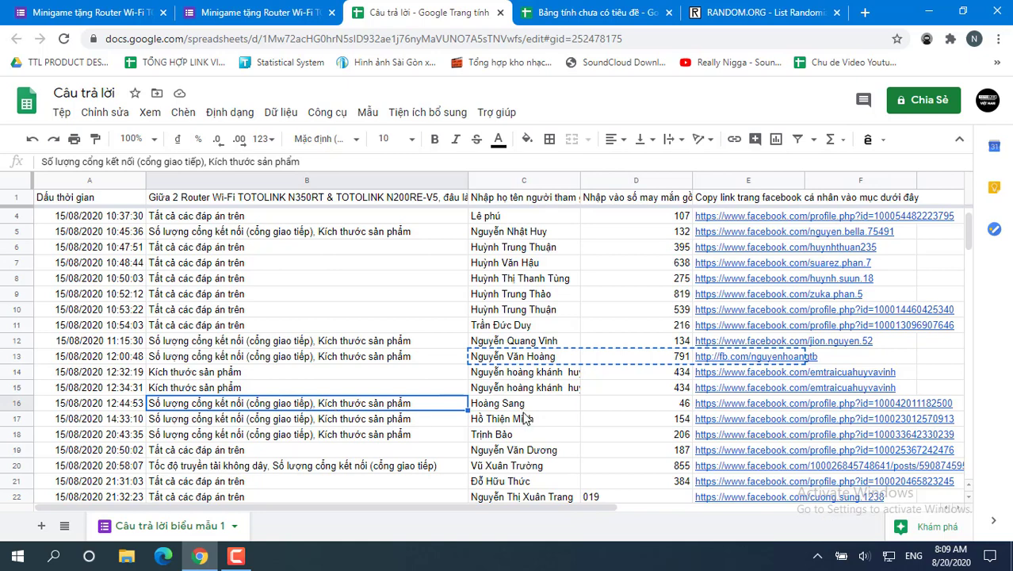
{"action": "left_click_drag", "start_coordinate": [526, 406], "coordinate": [724, 441]}
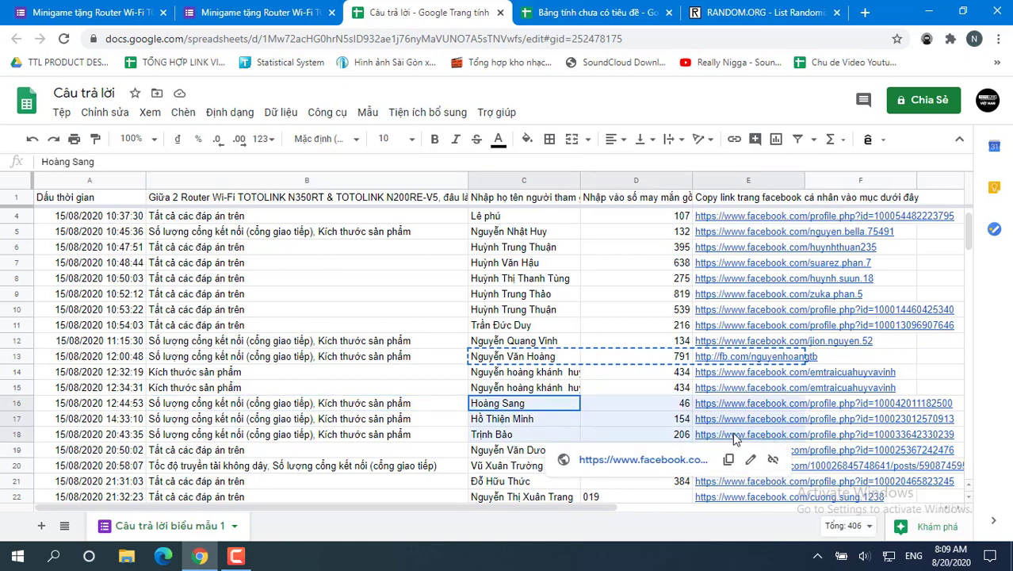
{"action": "left_click_drag", "start_coordinate": [734, 440], "coordinate": [734, 440]}
{"action": "left_click", "coordinate": [590, 12]}
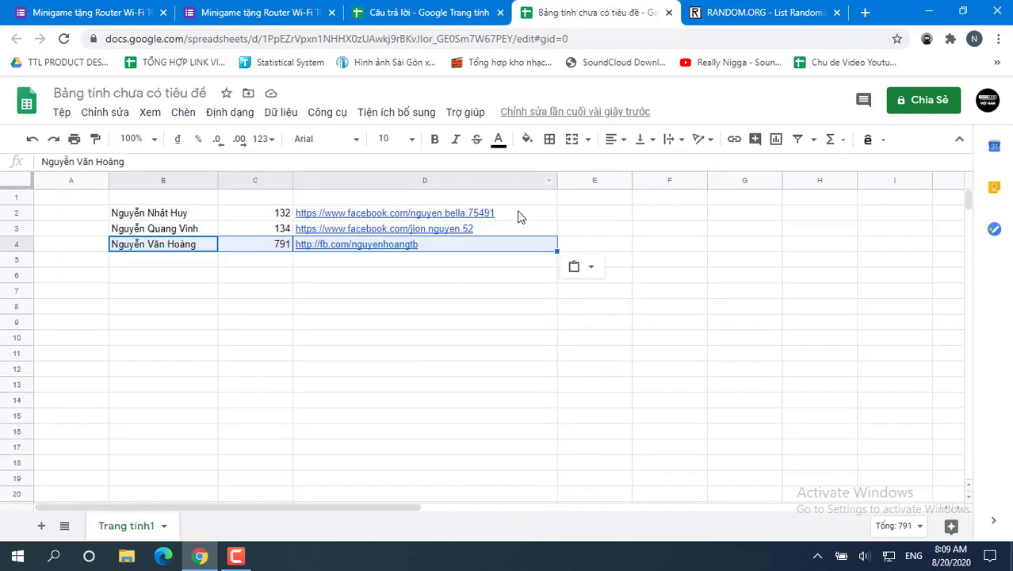
{"action": "left_click", "coordinate": [208, 262]}
{"action": "key", "text": "ctrl+v"}
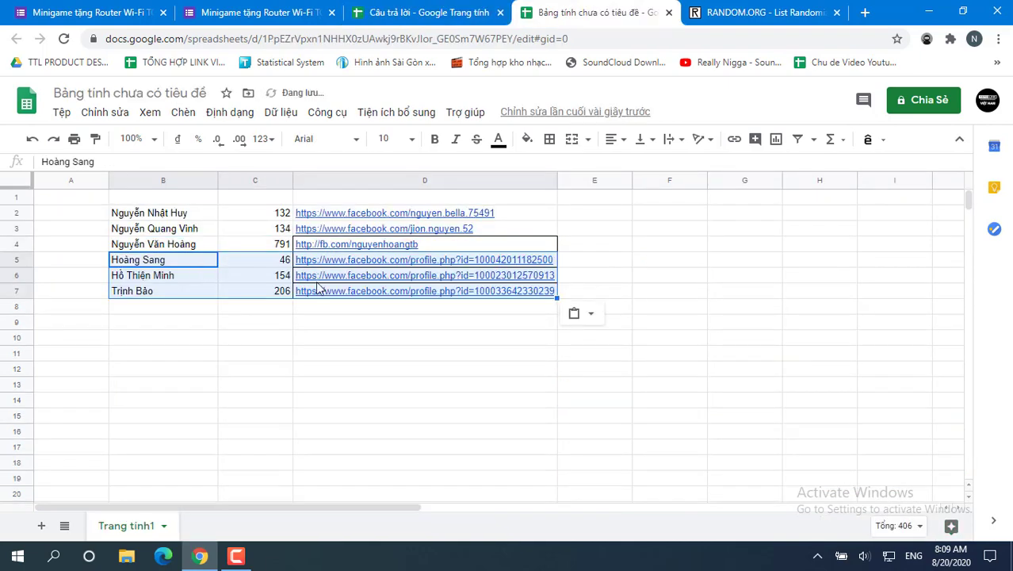
{"action": "left_click", "coordinate": [313, 342]}
Step: Copy the participants from response rows 24–25 into rows 8–9
{"action": "left_click", "coordinate": [428, 13]}
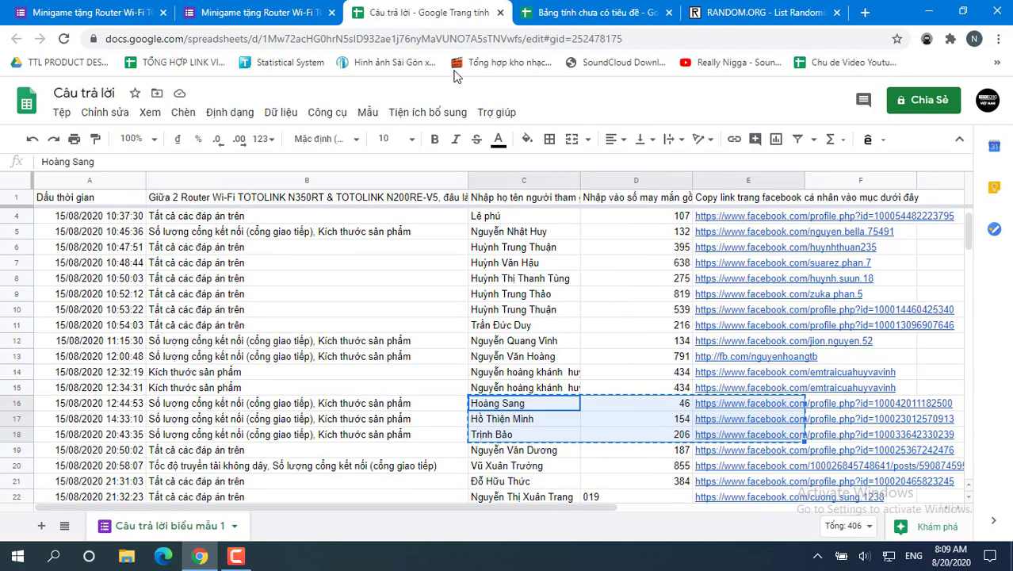
{"action": "scroll", "coordinate": [560, 346], "scroll_direction": "down", "scroll_amount": 2}
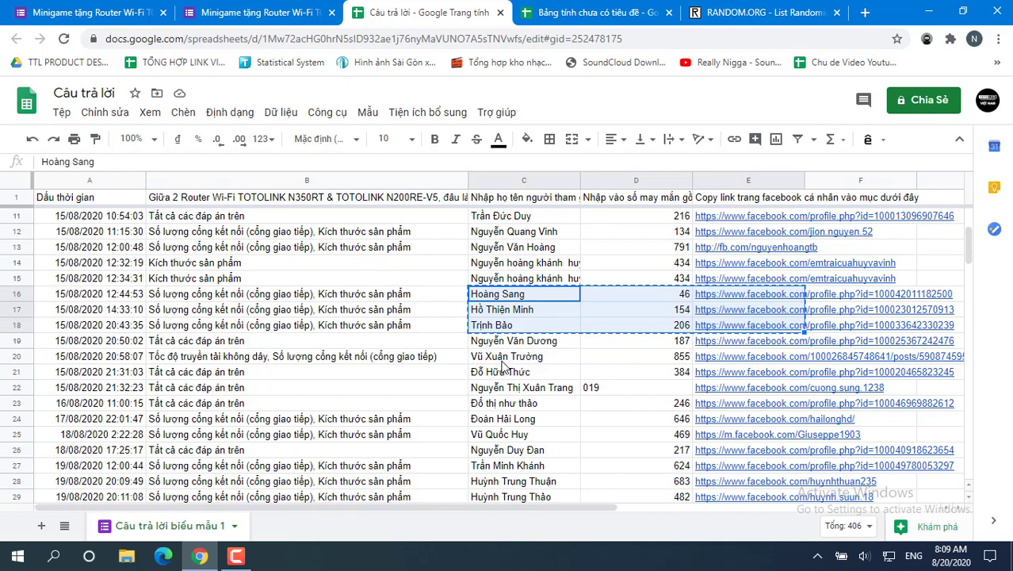
{"action": "scroll", "coordinate": [502, 366], "scroll_direction": "up", "scroll_amount": 3}
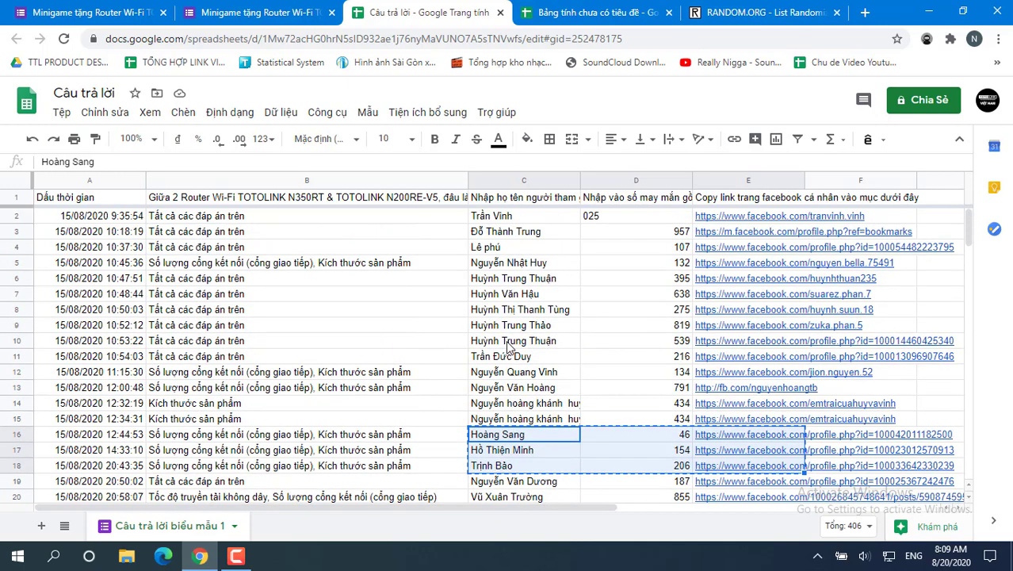
{"action": "scroll", "coordinate": [510, 347], "scroll_direction": "down", "scroll_amount": 4}
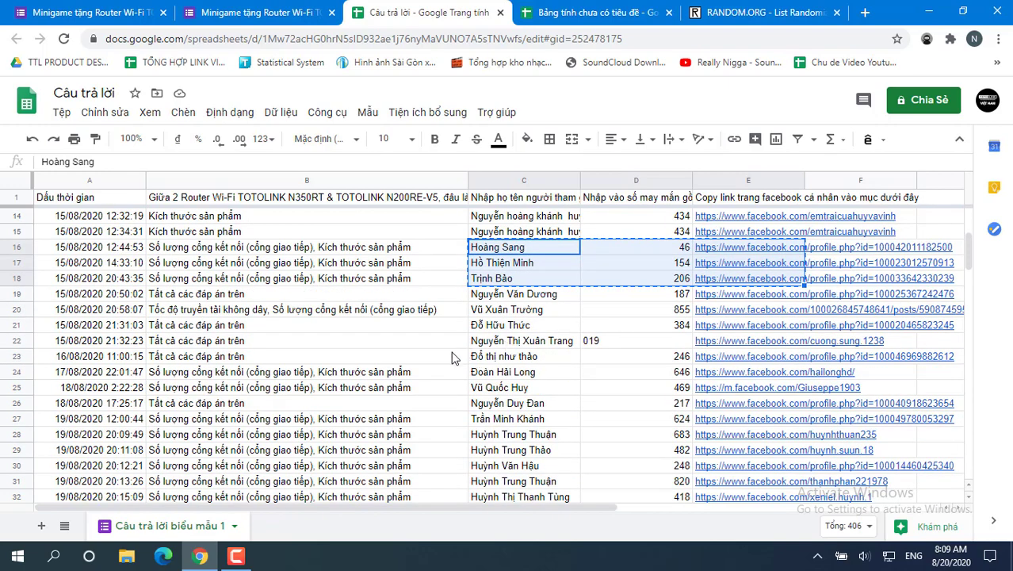
{"action": "left_click_drag", "start_coordinate": [513, 379], "coordinate": [731, 396]}
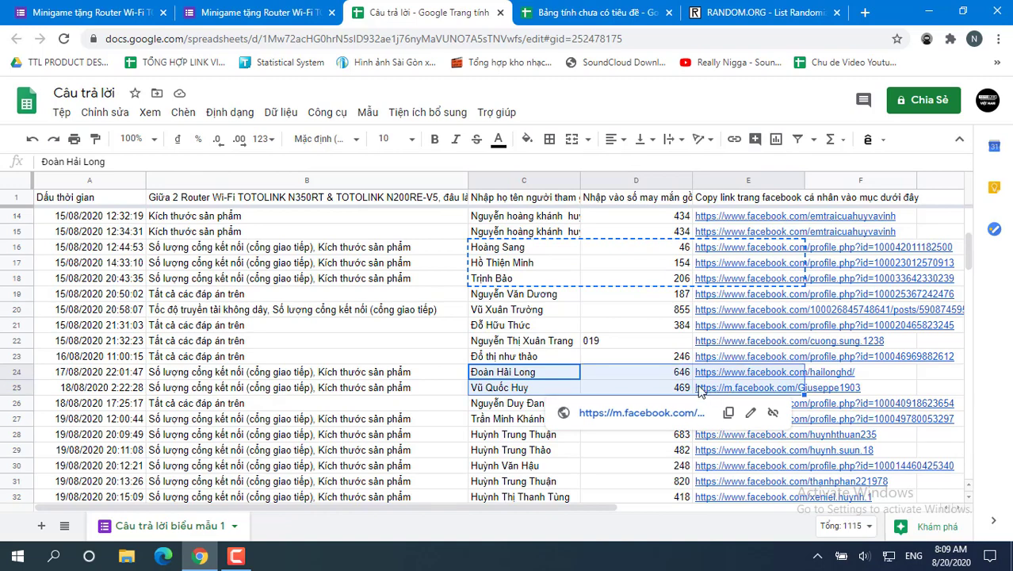
{"action": "left_click", "coordinate": [547, 13]}
{"action": "left_click", "coordinate": [190, 310]}
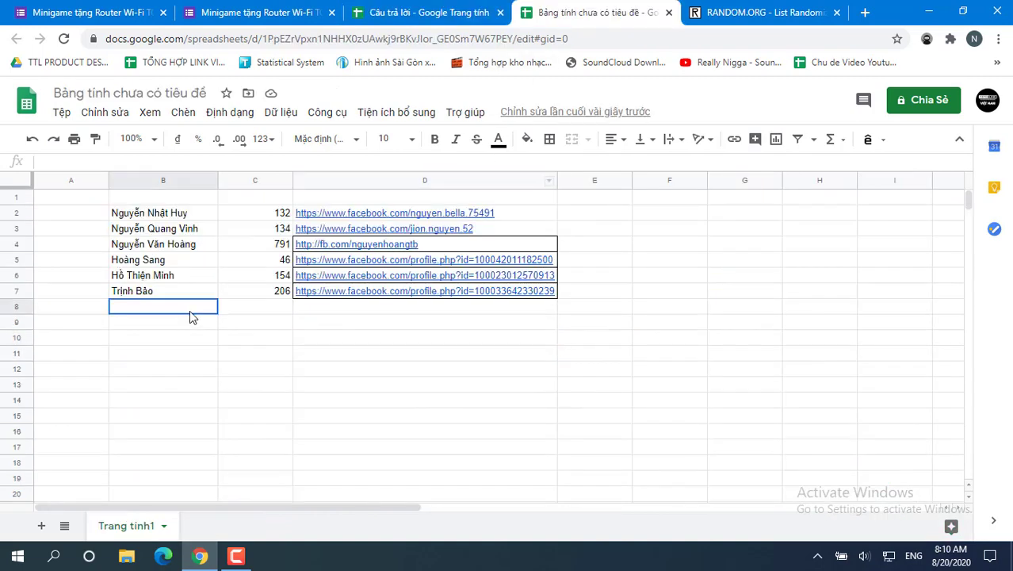
{"action": "key", "text": "ctrl+v"}
Step: Copy the six participants from response rows 27–32 into rows 10–15
{"action": "left_click", "coordinate": [449, 11]}
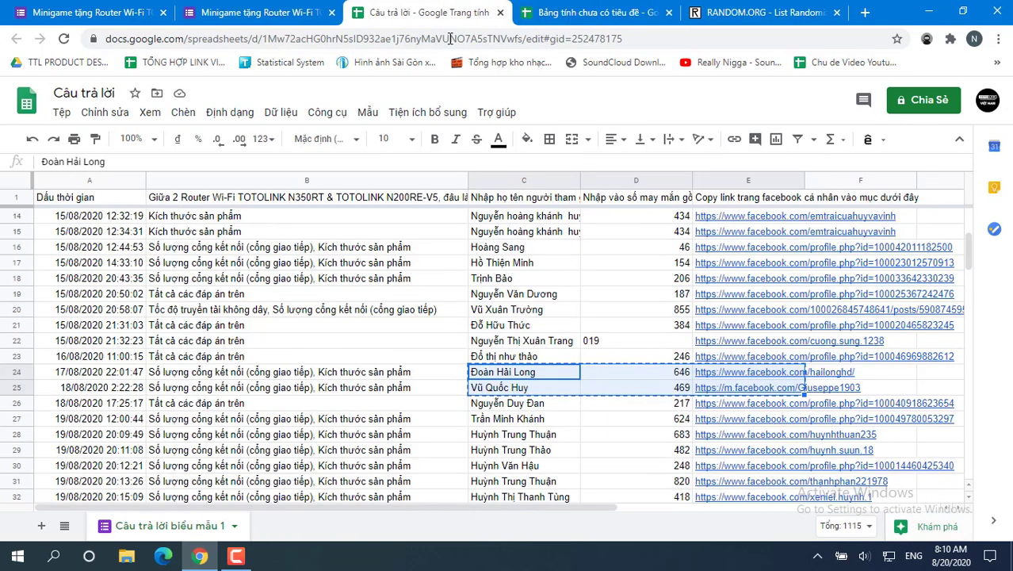
{"action": "scroll", "coordinate": [493, 289], "scroll_direction": "down", "scroll_amount": 1}
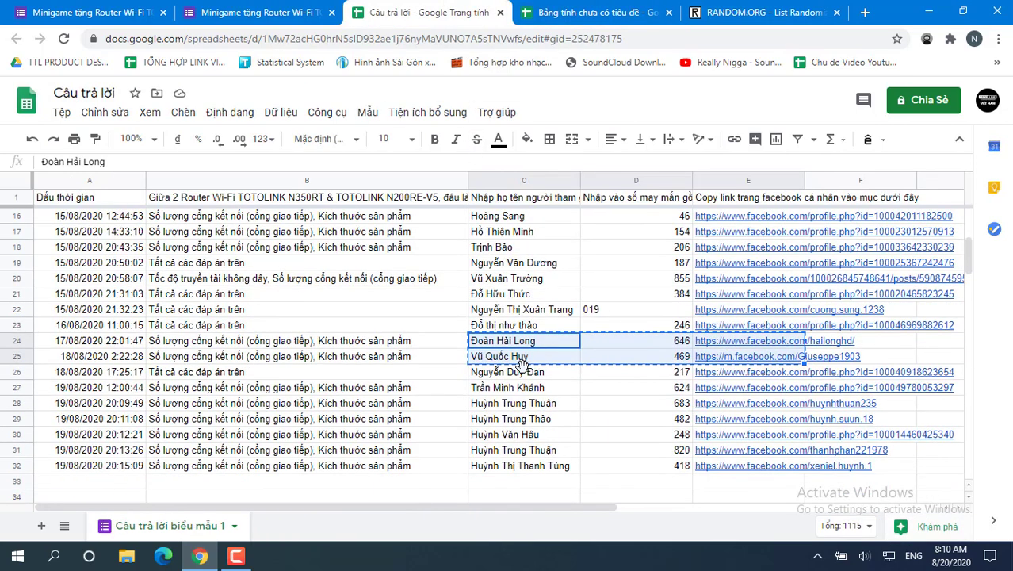
{"action": "left_click_drag", "start_coordinate": [506, 389], "coordinate": [705, 471]}
{"action": "key", "text": "ctrl+c"}
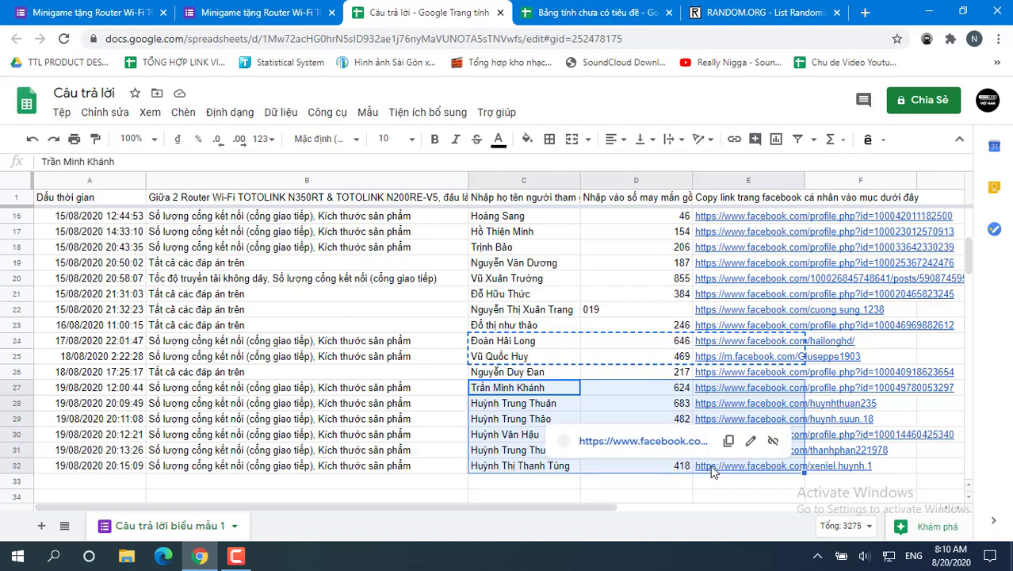
{"action": "key", "text": "ctrl+Tab"}
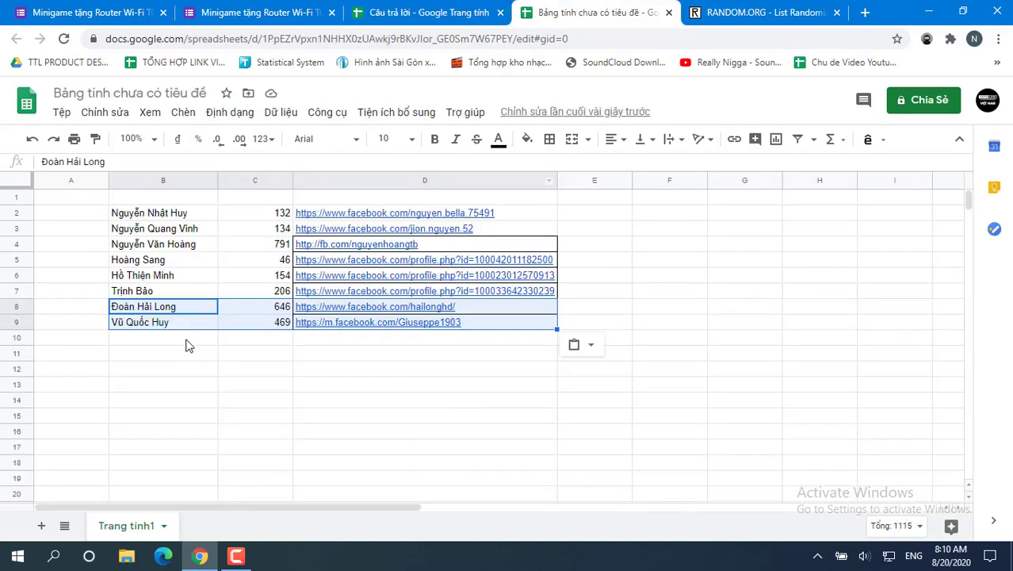
{"action": "left_click", "coordinate": [188, 341]}
{"action": "key", "text": "ctrl+v"}
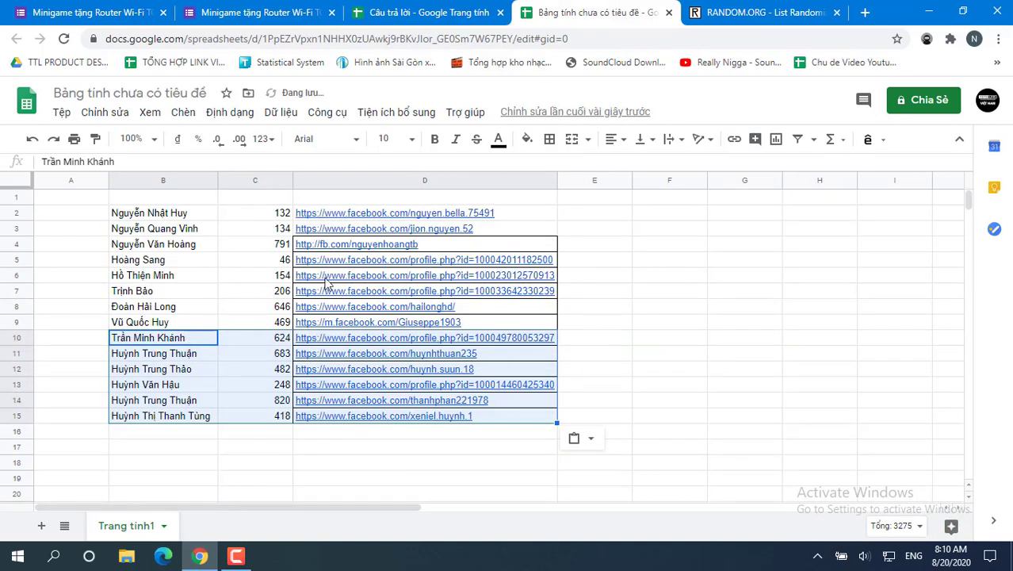
{"action": "left_click", "coordinate": [187, 218]}
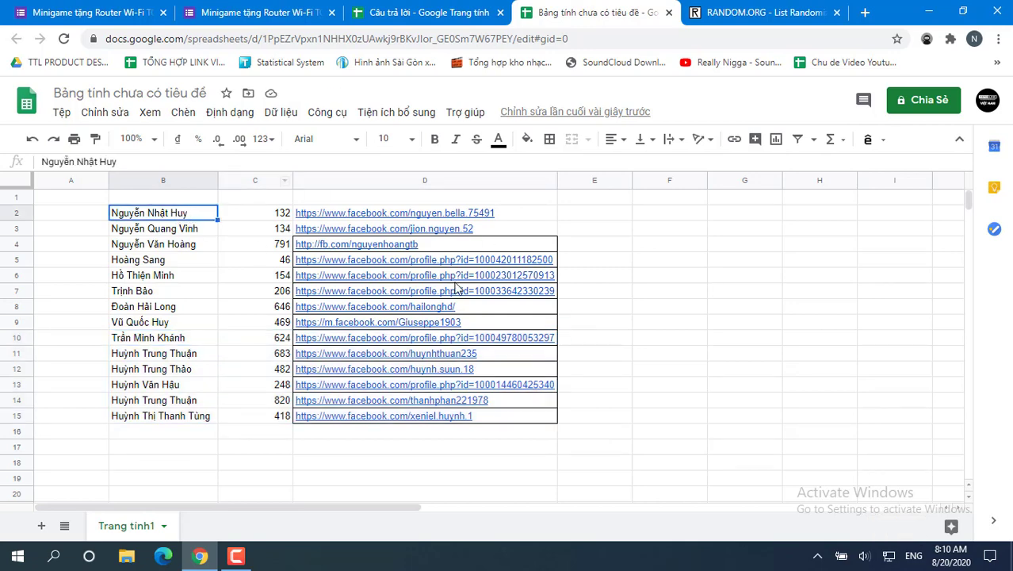
Step: Select and copy the 14 names and lucky numbers in B2:C15
{"action": "mouse_move", "coordinate": [454, 290]}
{"action": "left_click_drag", "start_coordinate": [125, 214], "coordinate": [187, 420]}
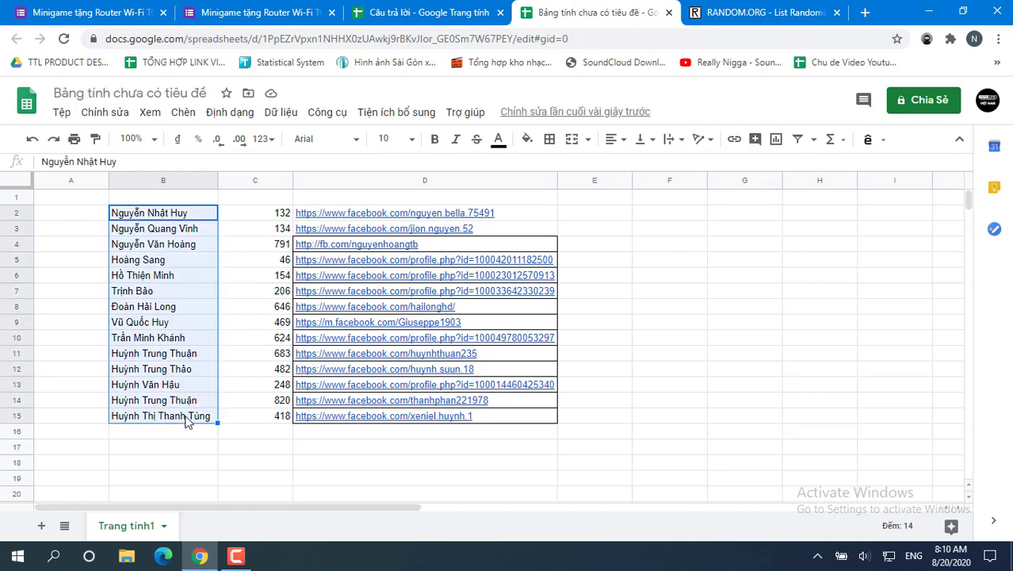
{"action": "right_click", "coordinate": [187, 420]}
{"action": "left_click", "coordinate": [645, 309]}
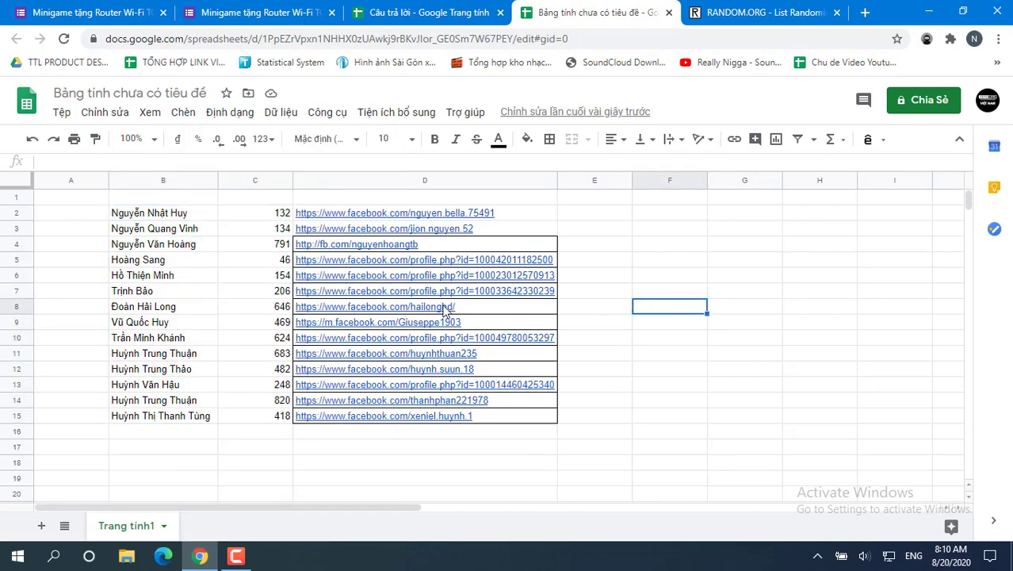
{"action": "left_click_drag", "start_coordinate": [181, 214], "coordinate": [199, 421]}
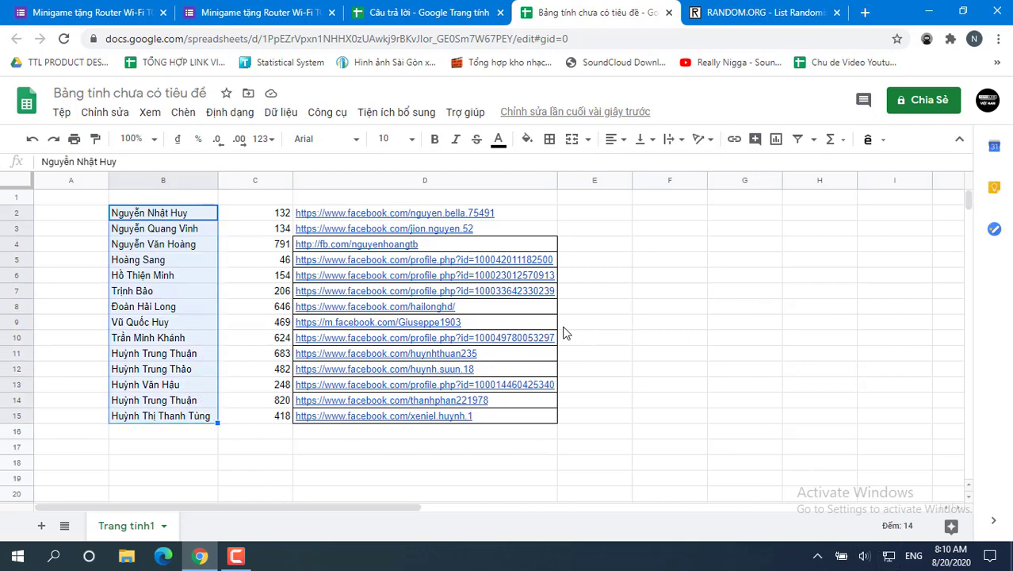
{"action": "left_click_drag", "start_coordinate": [191, 214], "coordinate": [270, 418]}
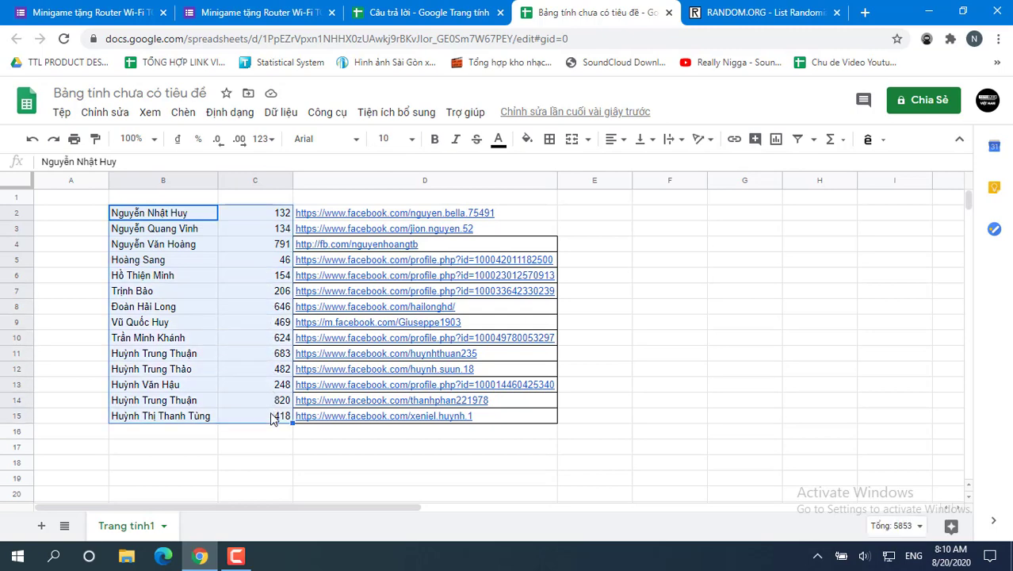
{"action": "key", "text": "ctrl+c"}
Step: Paste the copied entries into the RANDOM.ORG List Randomizer's item list
{"action": "left_click", "coordinate": [718, 10]}
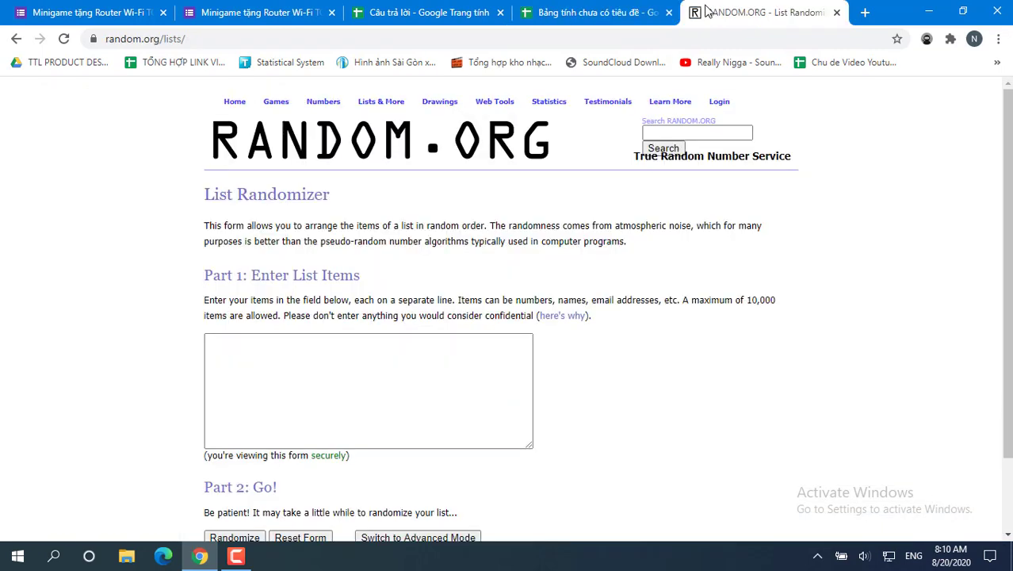
{"action": "left_click", "coordinate": [367, 368]}
{"action": "key", "text": "ctrl+v"}
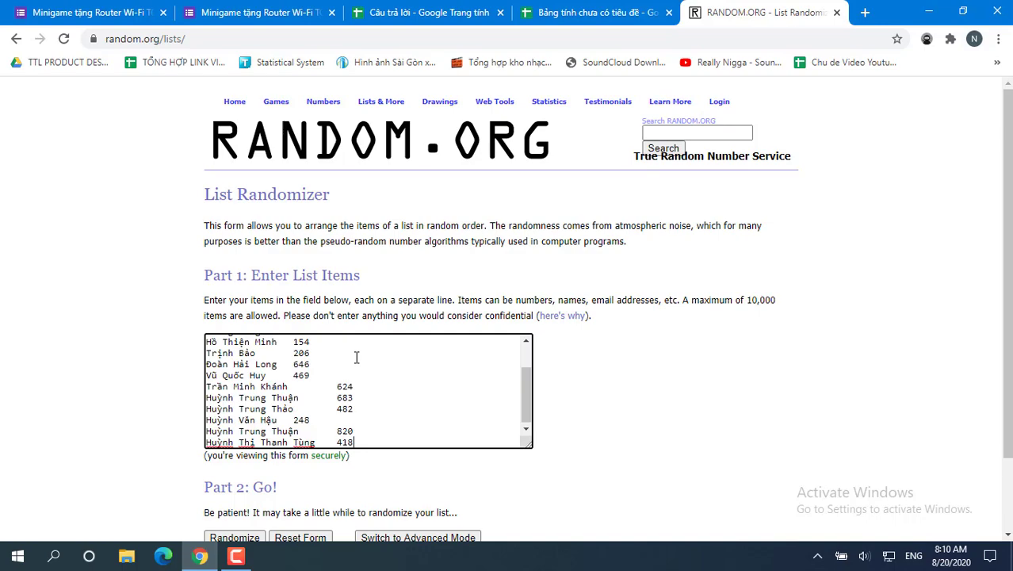
{"action": "scroll", "coordinate": [378, 385], "scroll_direction": "up", "scroll_amount": 5}
{"action": "key", "text": "ctrl+a"}
{"action": "left_click", "coordinate": [593, 10]}
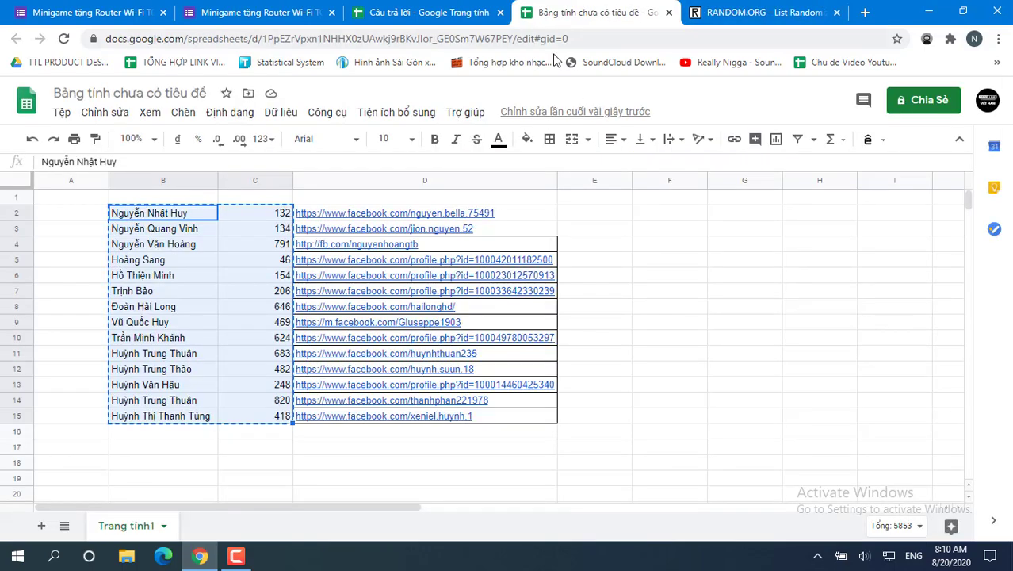
{"action": "left_click", "coordinate": [437, 10]}
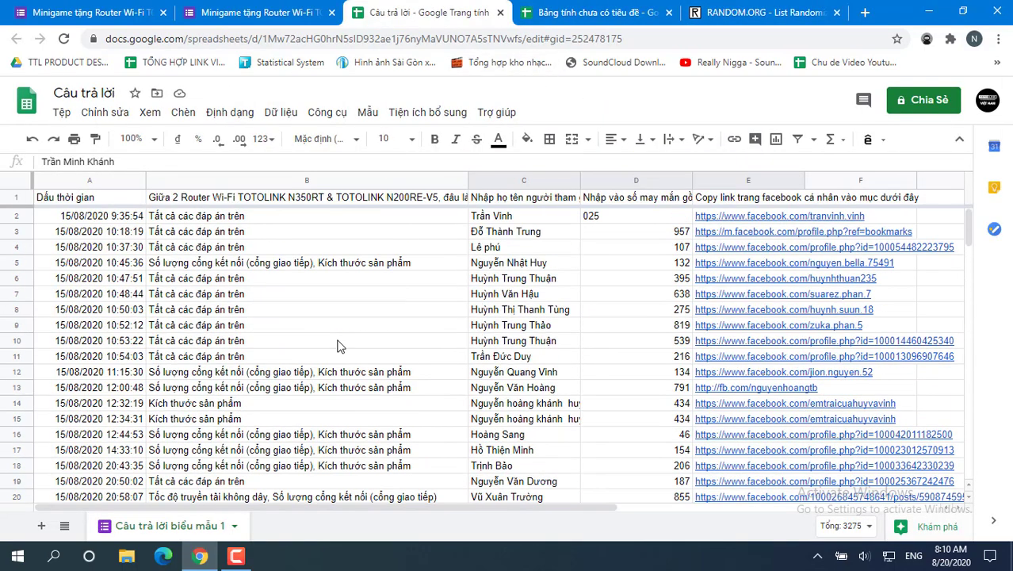
{"action": "left_click", "coordinate": [617, 296]}
{"action": "scroll", "coordinate": [595, 333], "scroll_direction": "down", "scroll_amount": 3}
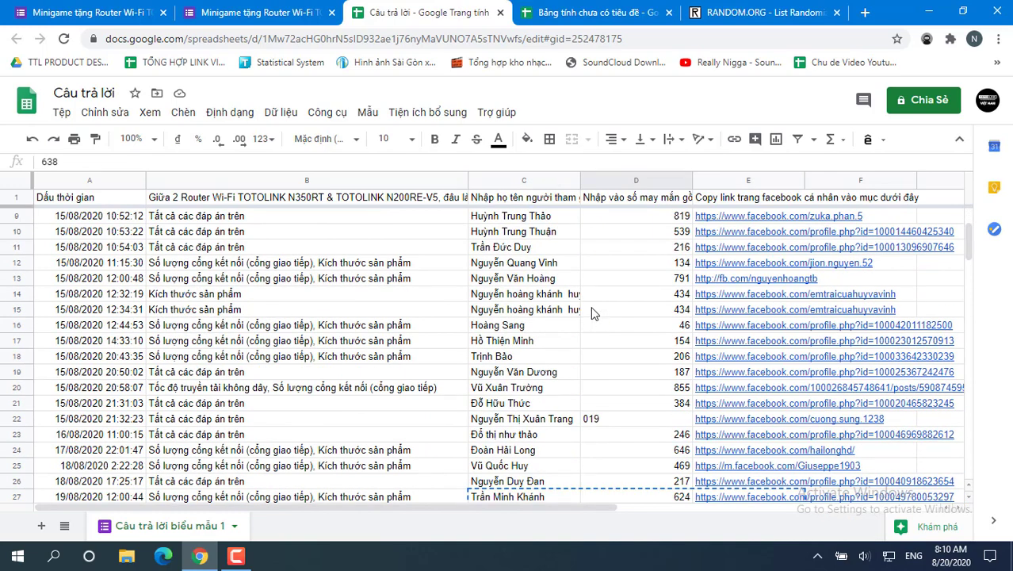
{"action": "scroll", "coordinate": [555, 317], "scroll_direction": "down", "scroll_amount": 3}
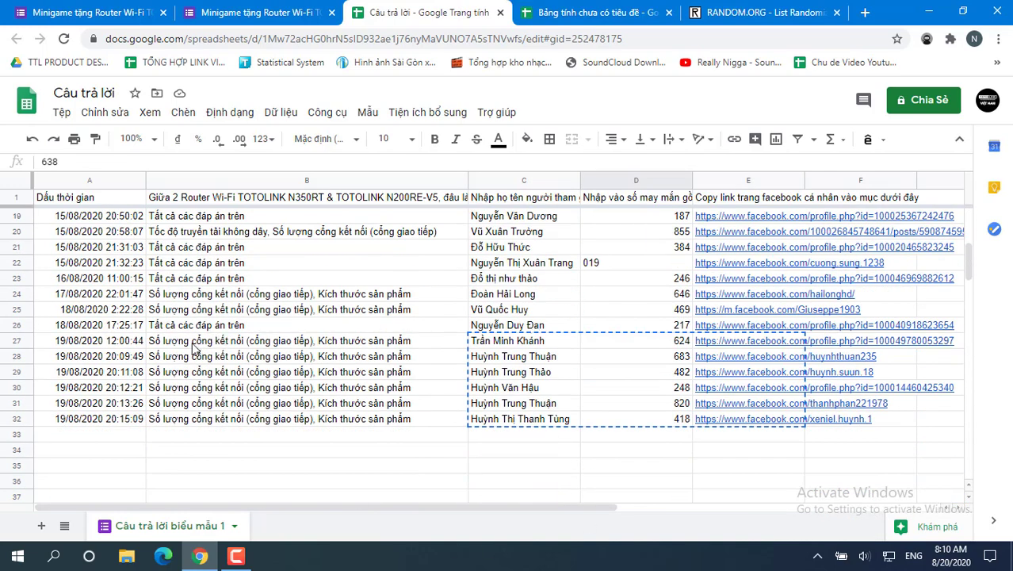
{"action": "scroll", "coordinate": [202, 333], "scroll_direction": "up", "scroll_amount": 2}
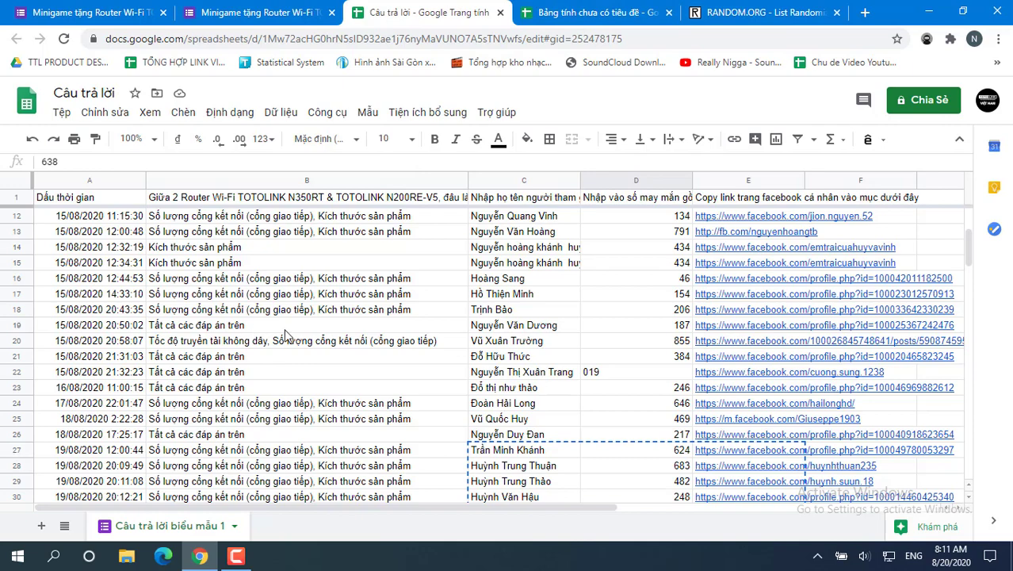
{"action": "left_click", "coordinate": [591, 12]}
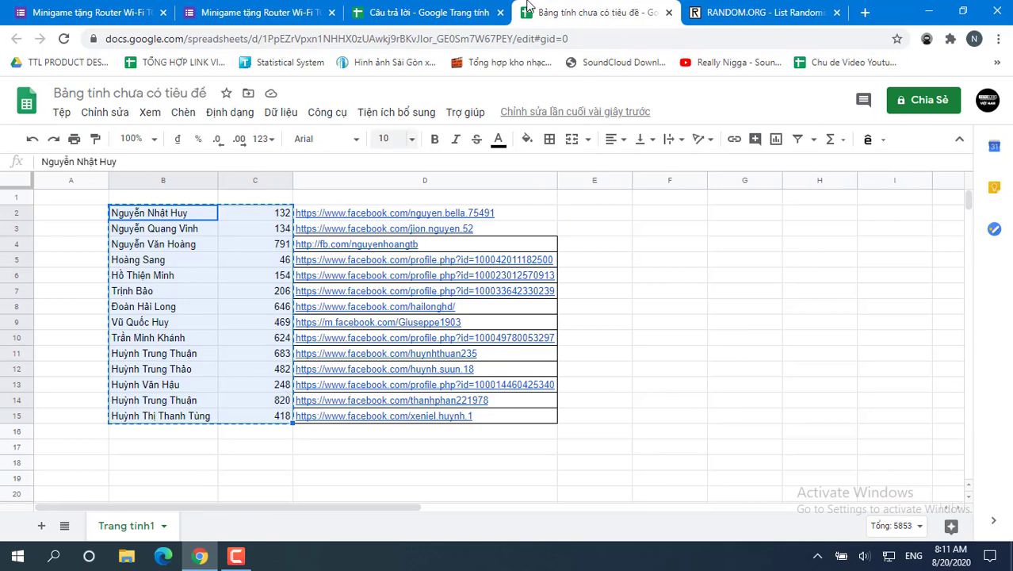
Step: Randomize the 14 entries and highlight the top result, lucky number 624
{"action": "left_click", "coordinate": [761, 12]}
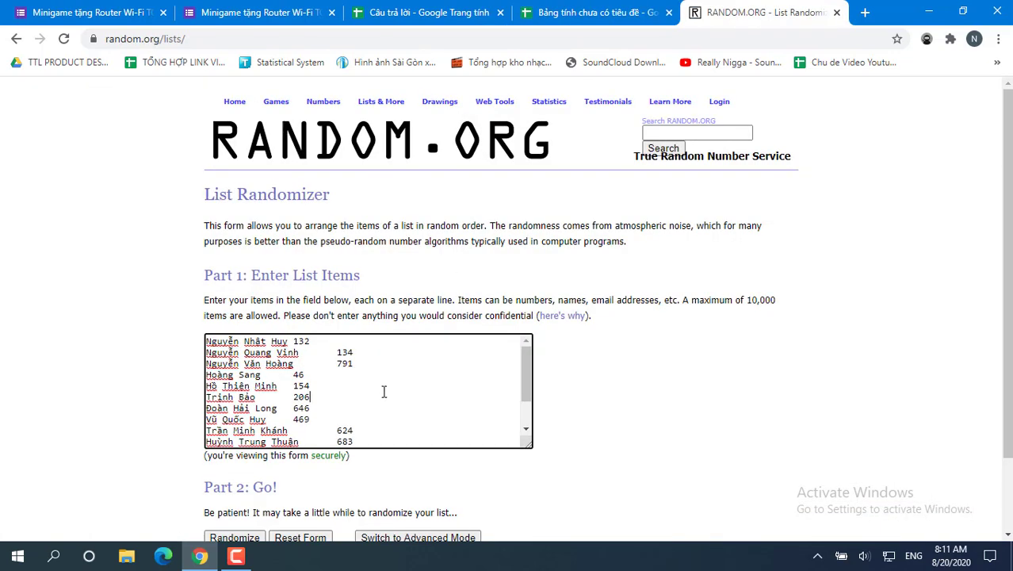
{"action": "scroll", "coordinate": [384, 392], "scroll_direction": "down", "scroll_amount": 1}
{"action": "scroll", "coordinate": [382, 391], "scroll_direction": "up", "scroll_amount": 2}
{"action": "scroll", "coordinate": [690, 411], "scroll_direction": "down", "scroll_amount": 2}
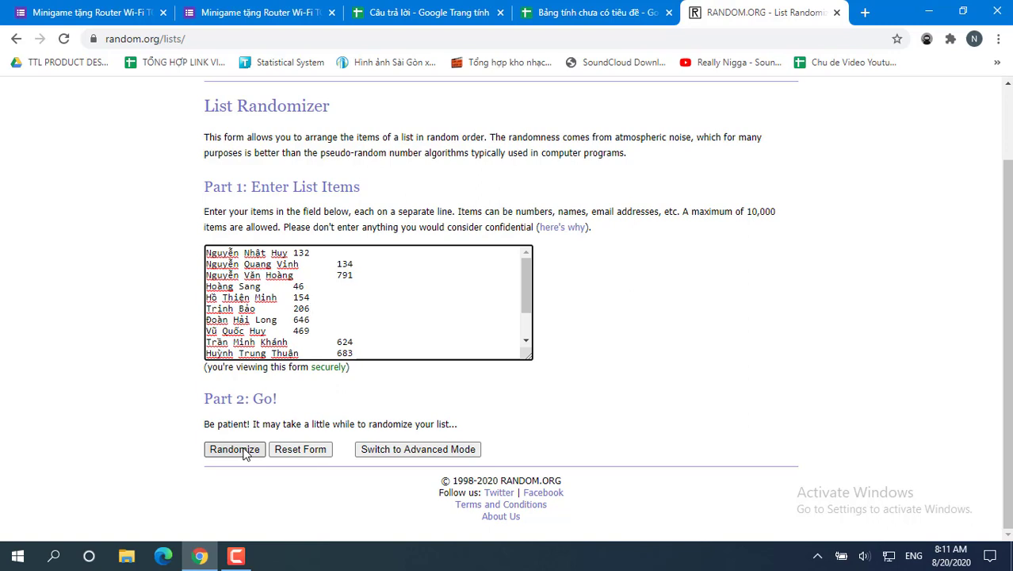
{"action": "left_click", "coordinate": [235, 449]}
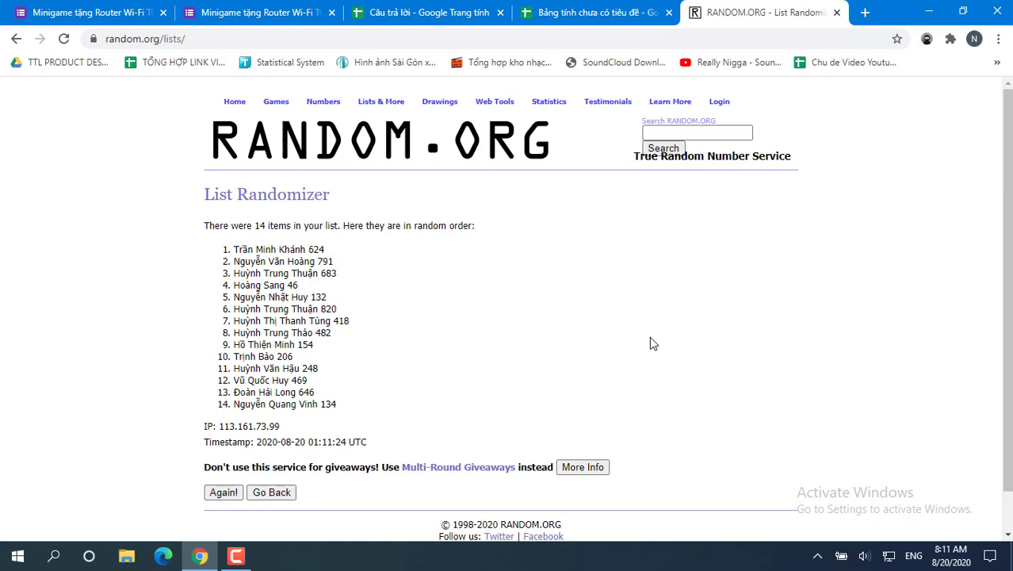
{"action": "left_click_drag", "start_coordinate": [333, 251], "coordinate": [217, 255]}
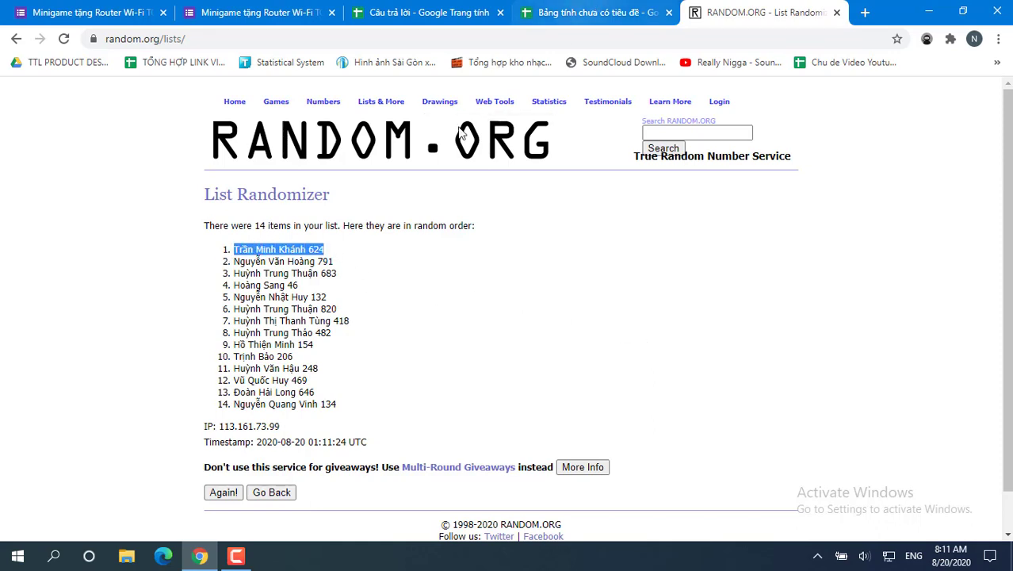
Step: Open the winner's Facebook profile from the link in cell D10
{"action": "left_click", "coordinate": [596, 13]}
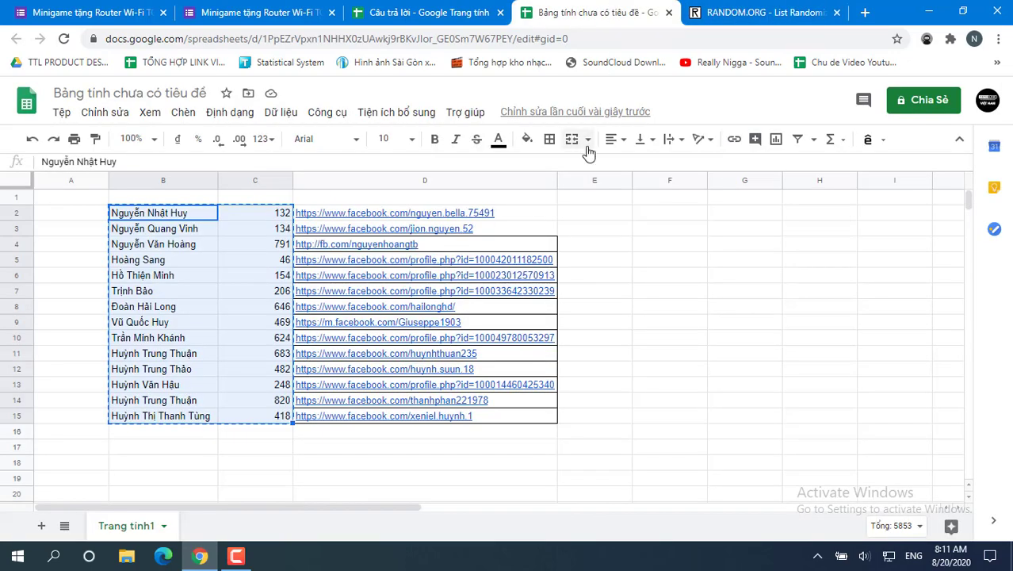
{"action": "left_click", "coordinate": [171, 339]}
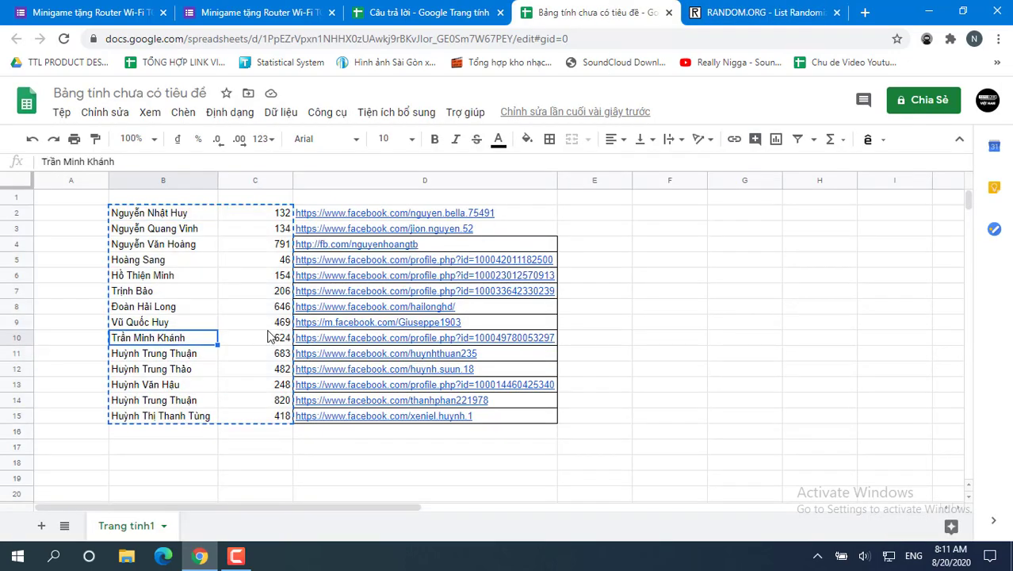
{"action": "left_click", "coordinate": [326, 339]}
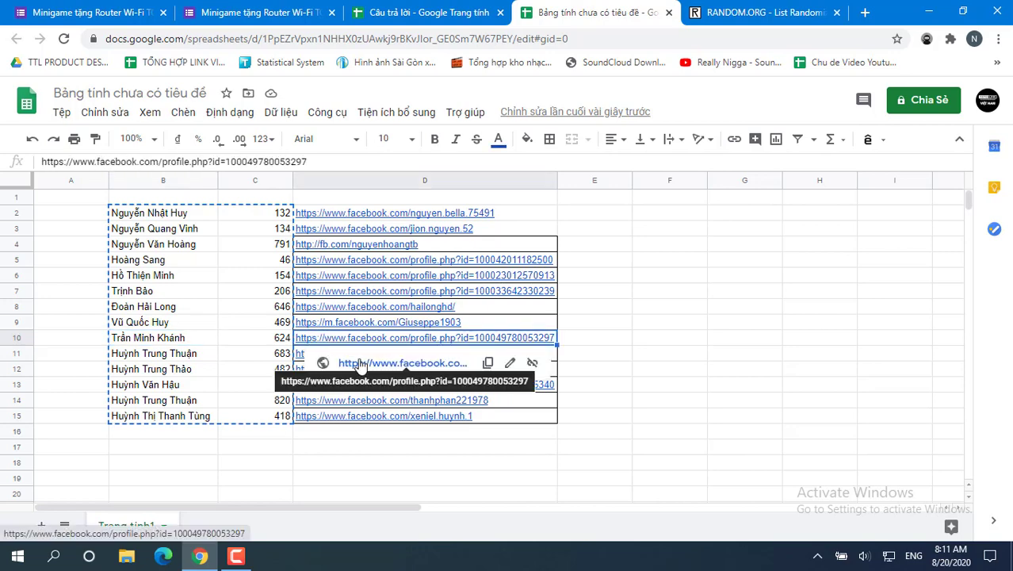
{"action": "left_click", "coordinate": [357, 363]}
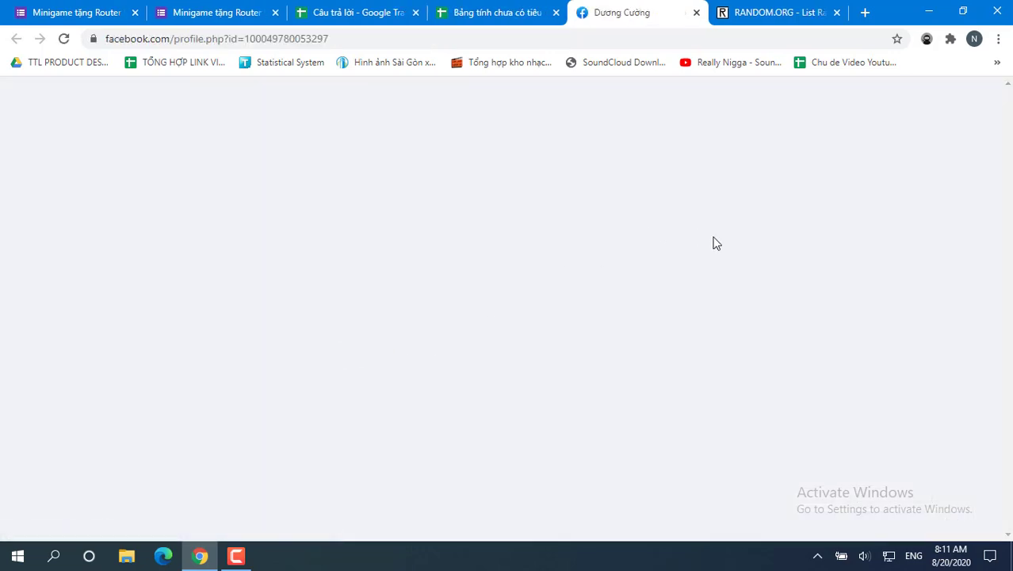
{"action": "scroll", "coordinate": [799, 247], "scroll_direction": "down", "scroll_amount": 4}
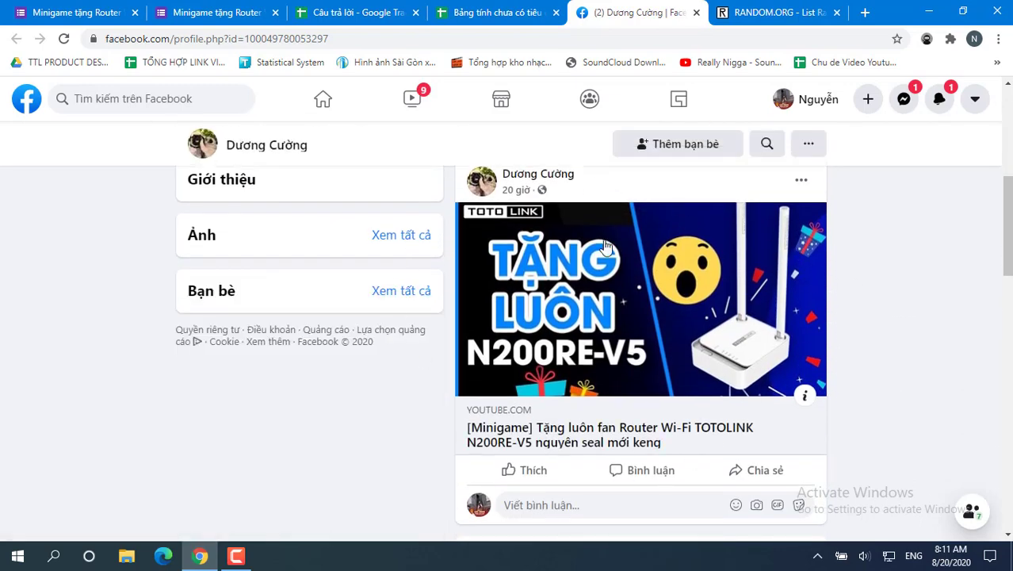
{"action": "scroll", "coordinate": [765, 323], "scroll_direction": "up", "scroll_amount": 2}
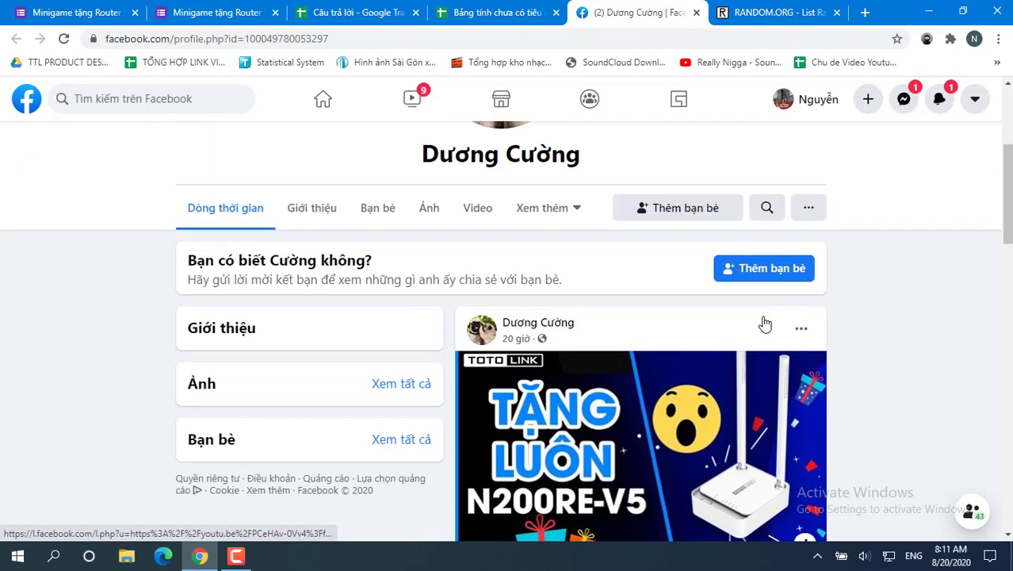
{"action": "scroll", "coordinate": [764, 324], "scroll_direction": "up", "scroll_amount": 3}
{"action": "scroll", "coordinate": [766, 323], "scroll_direction": "down", "scroll_amount": 2}
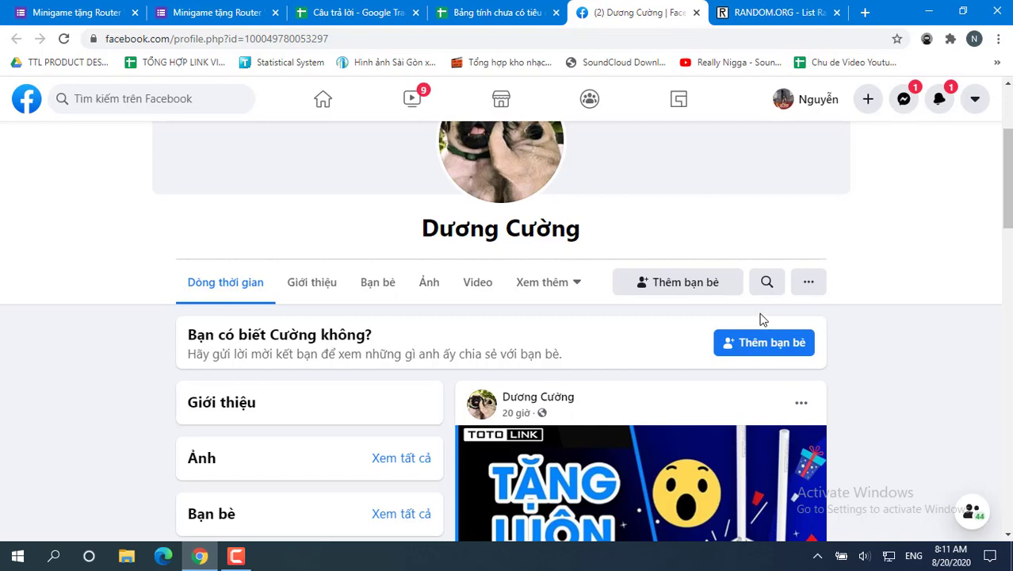
{"action": "left_click", "coordinate": [492, 12]}
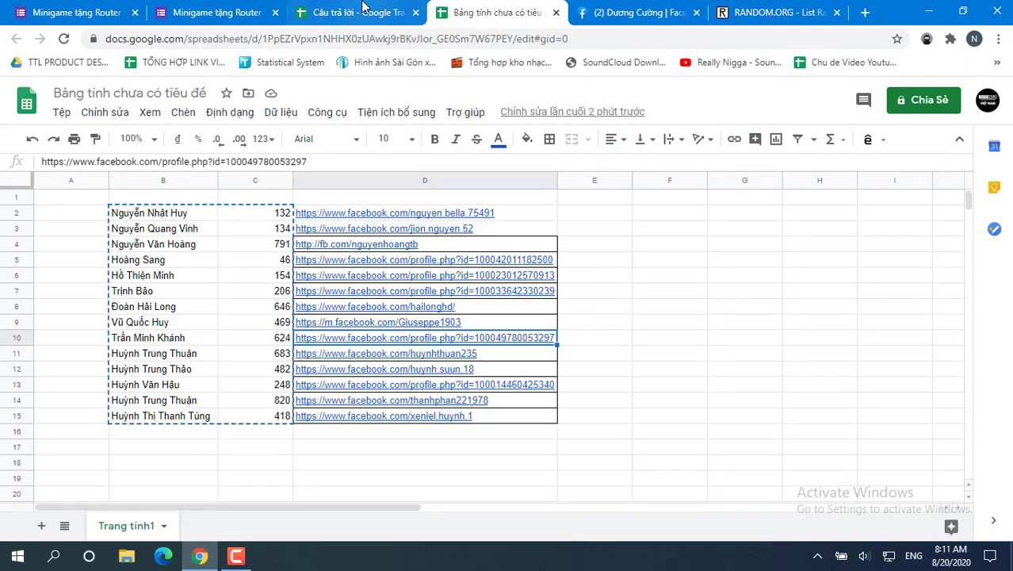
{"action": "left_click", "coordinate": [397, 12]}
{"action": "left_click", "coordinate": [434, 9]}
{"action": "left_click", "coordinate": [627, 8]}
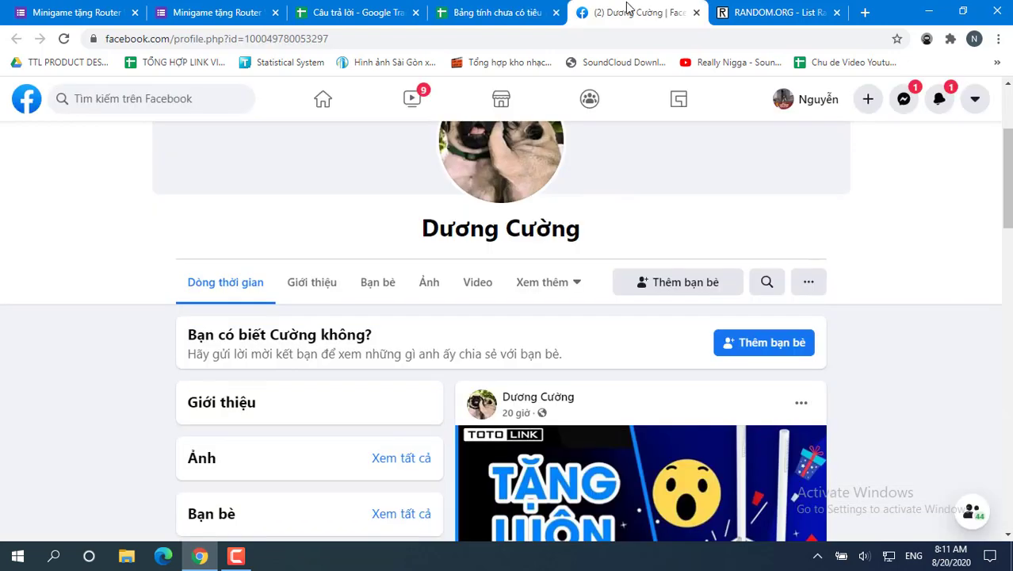